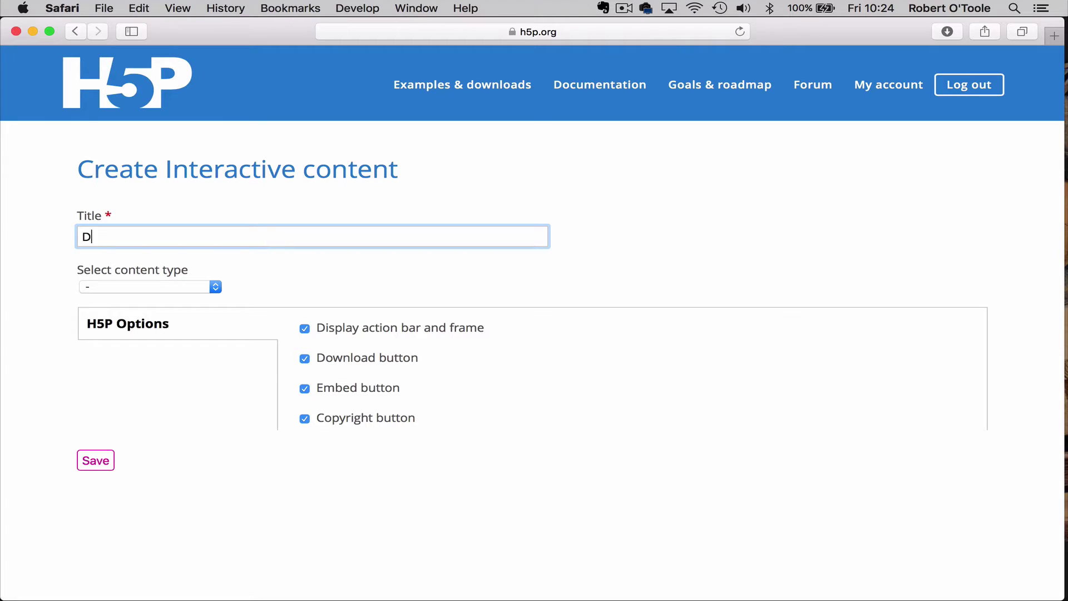
Step: Title the new content 'Demo timeline' and make it a Timeline
text(timeline)
click(205, 287)
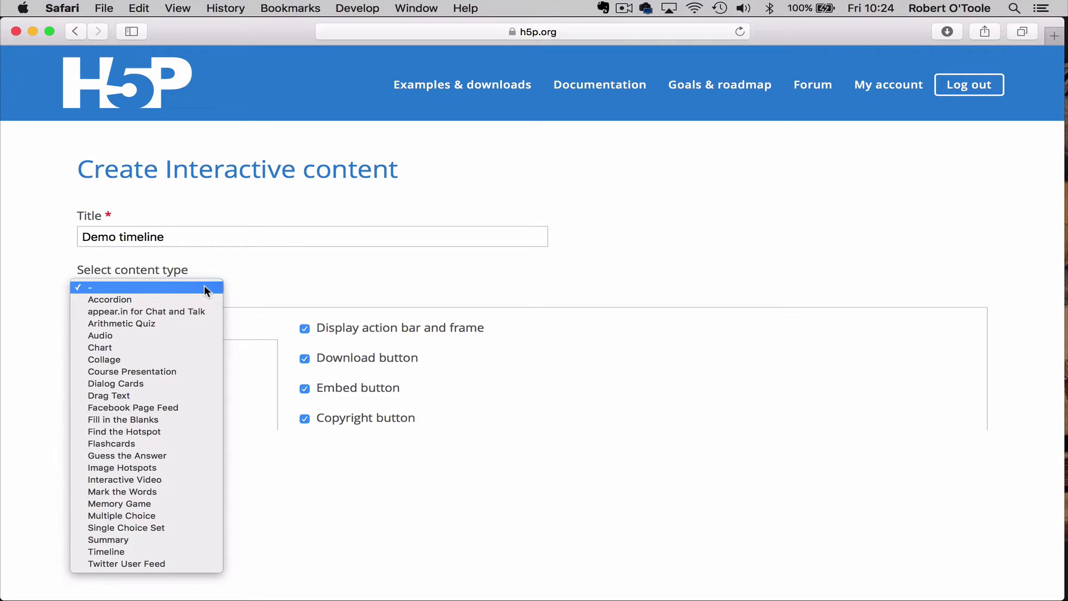
click(81, 550)
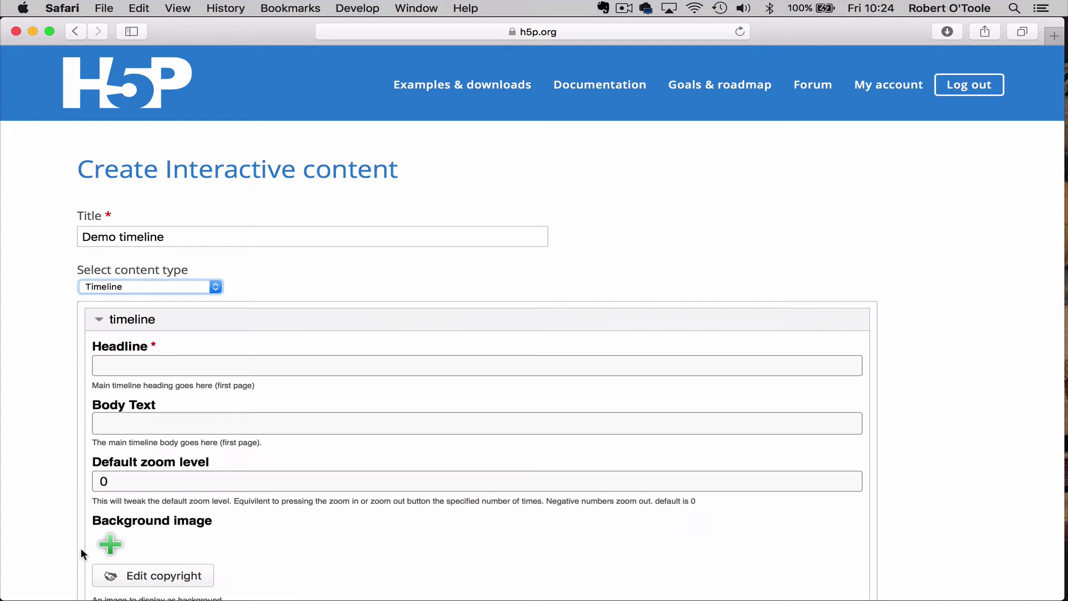
scroll(12, 500, down, 5)
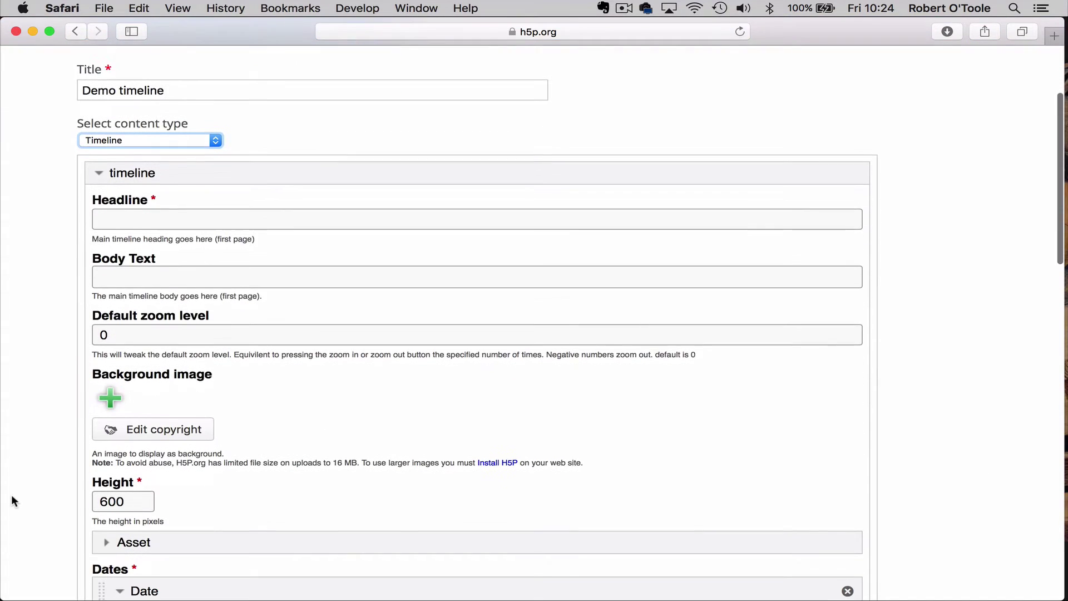
Step: Give the timeline headline 'This is just a demo' and body text 'This is some intro text.'
click(228, 186)
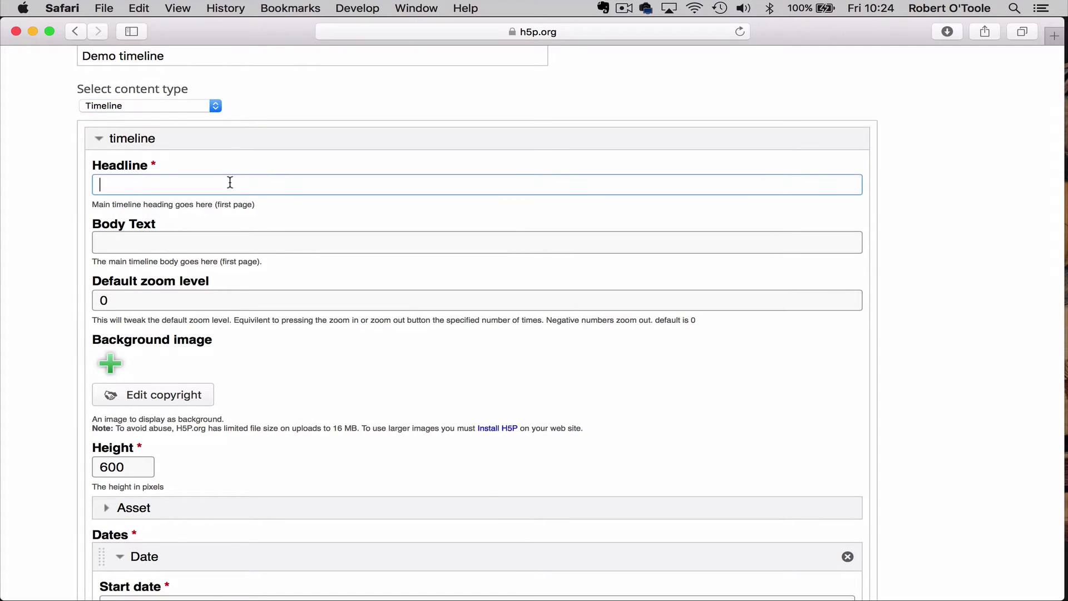
text(This is just a demo)
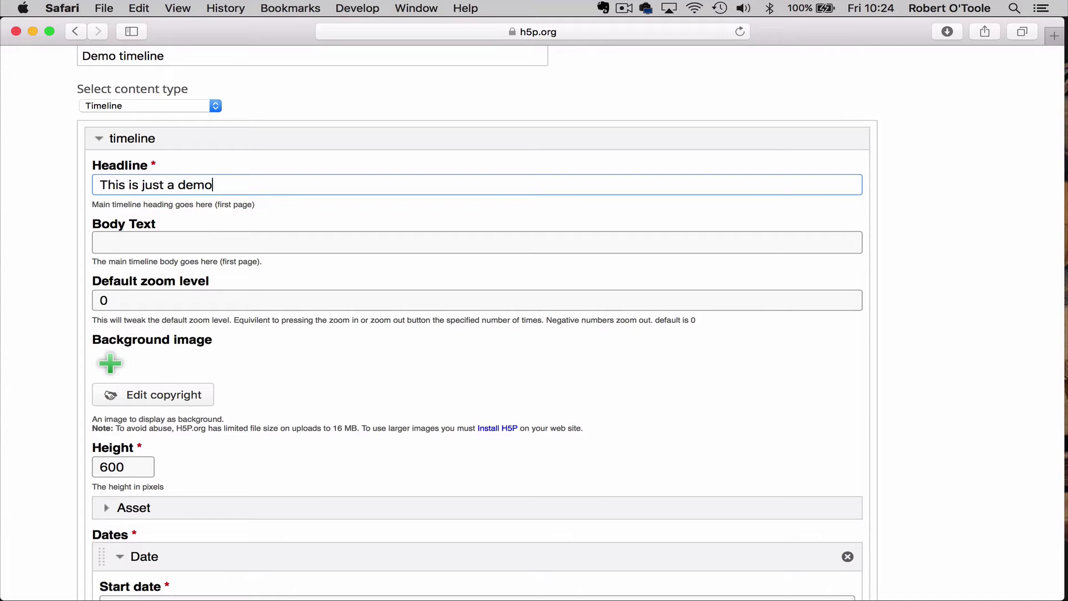
click(185, 238)
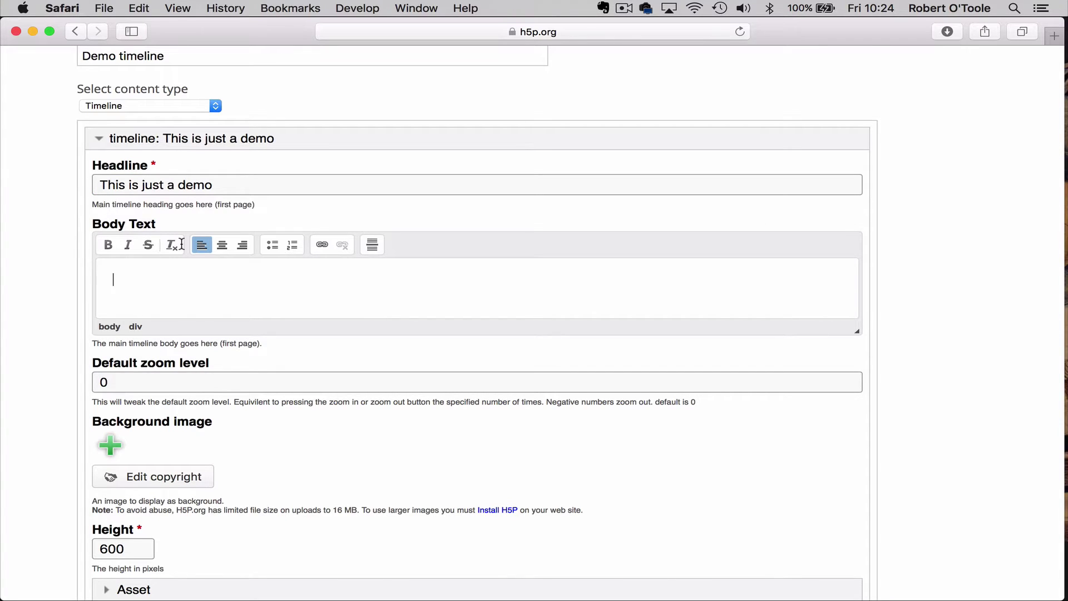
text(This is )
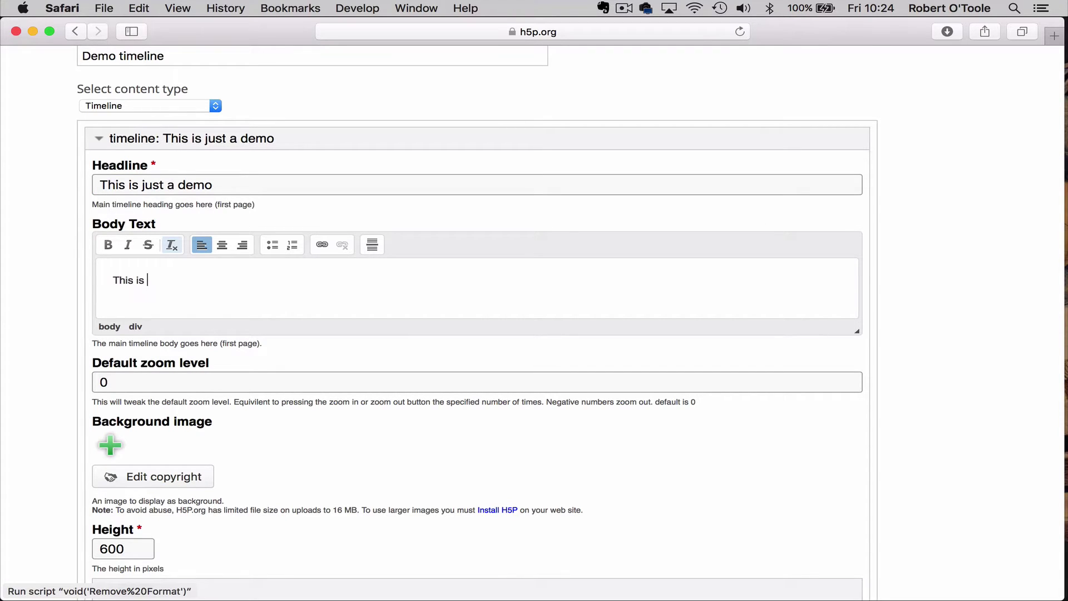
text(some intro text.)
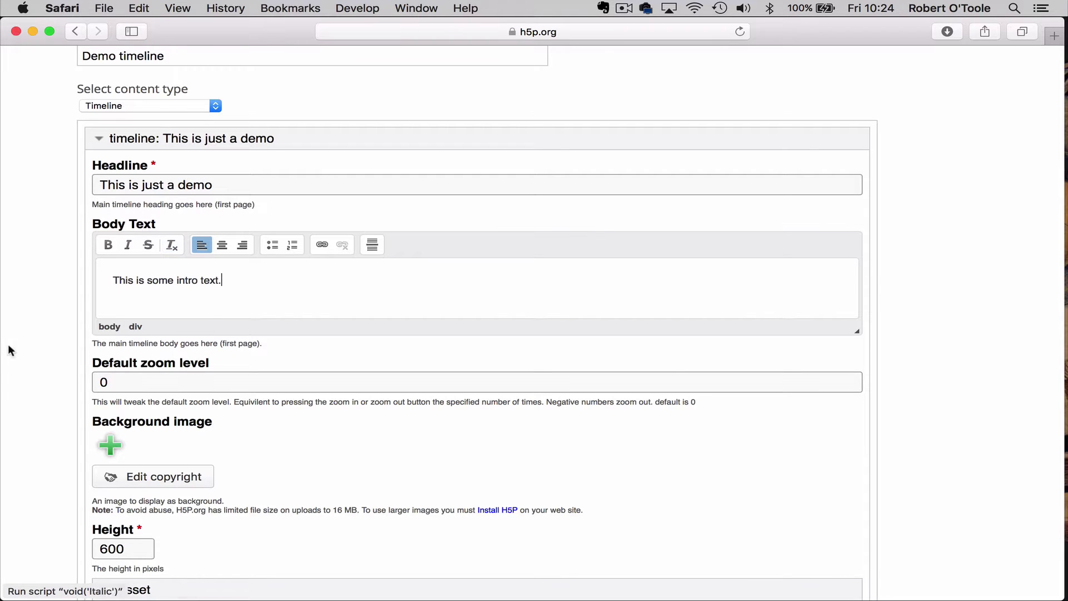
scroll(47, 434, down, 3)
scroll(47, 432, down, 10)
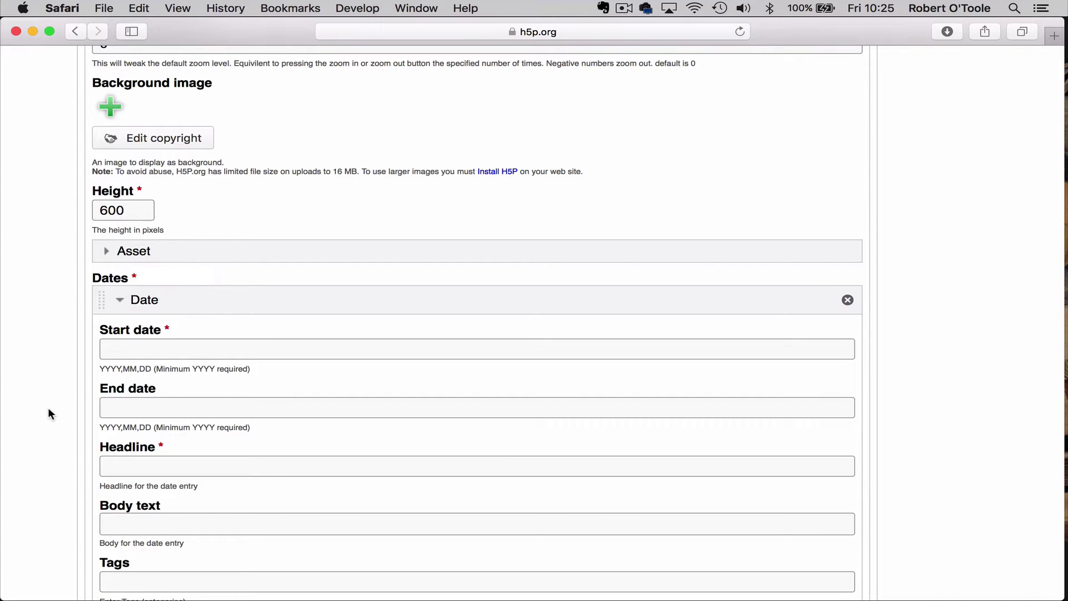
scroll(49, 409, down, 4)
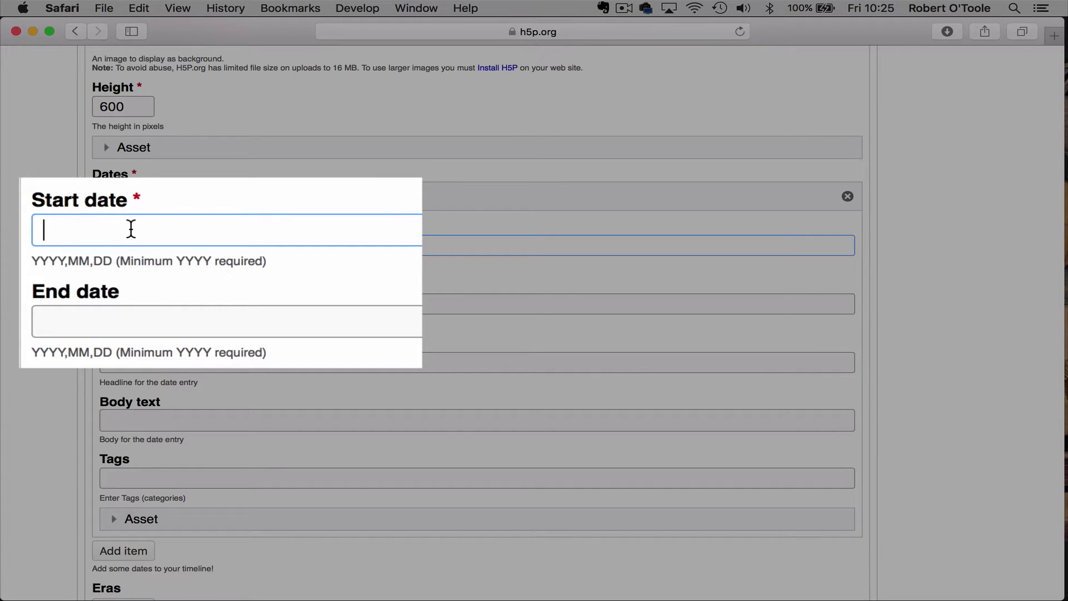
text(2011,0)
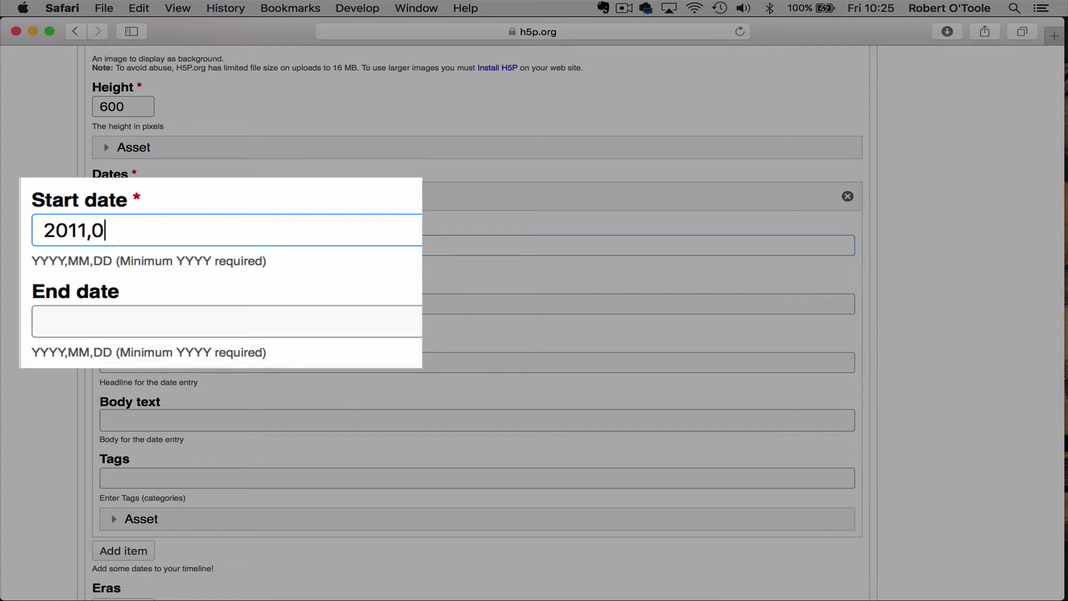
text(3,27)
click(125, 316)
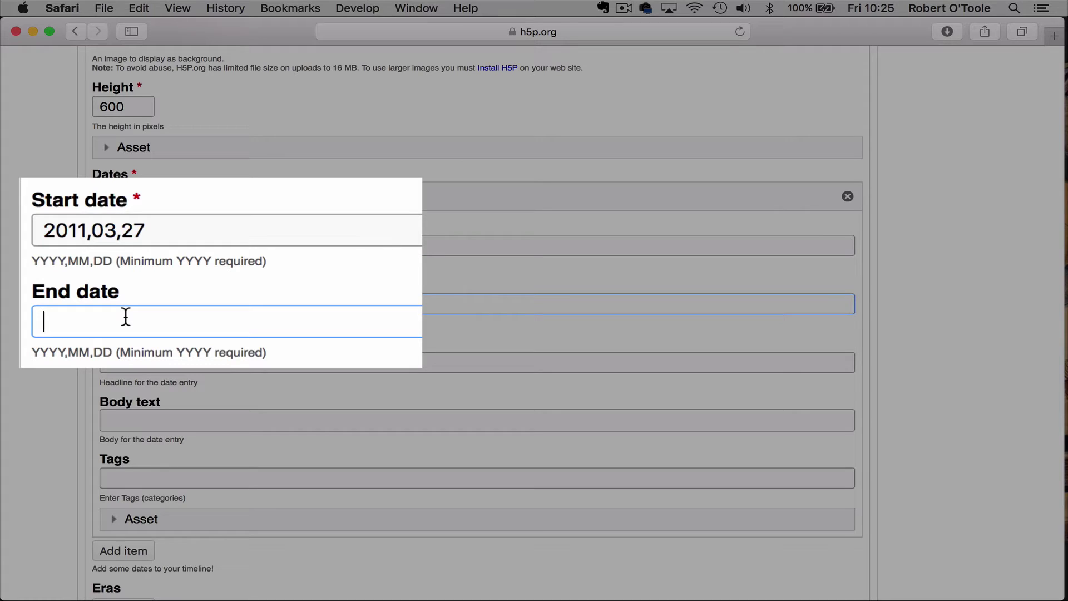
text(2011,0)
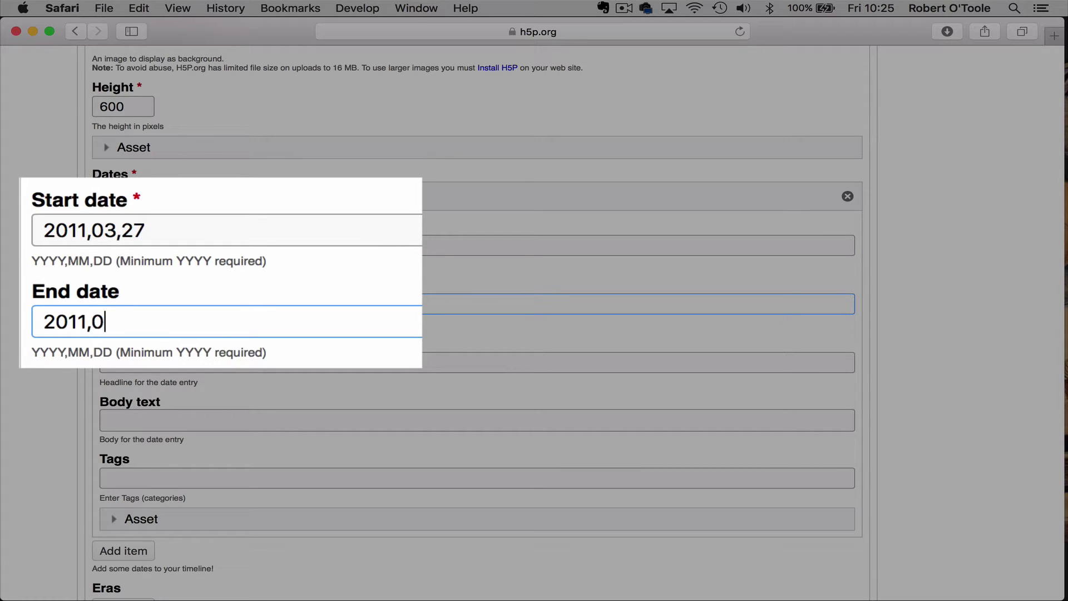
text(3,27)
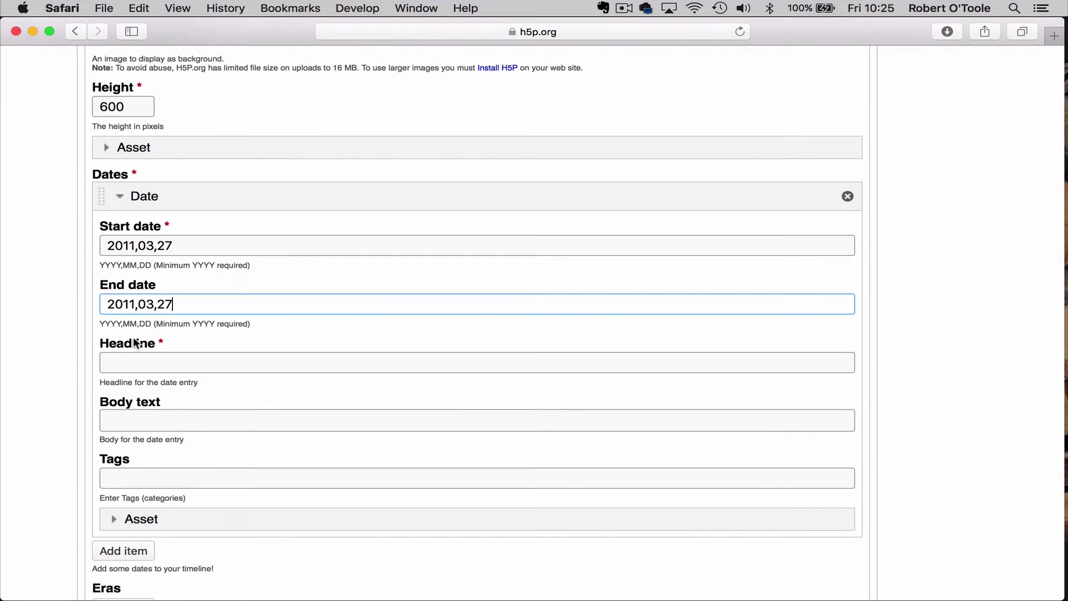
text(A)
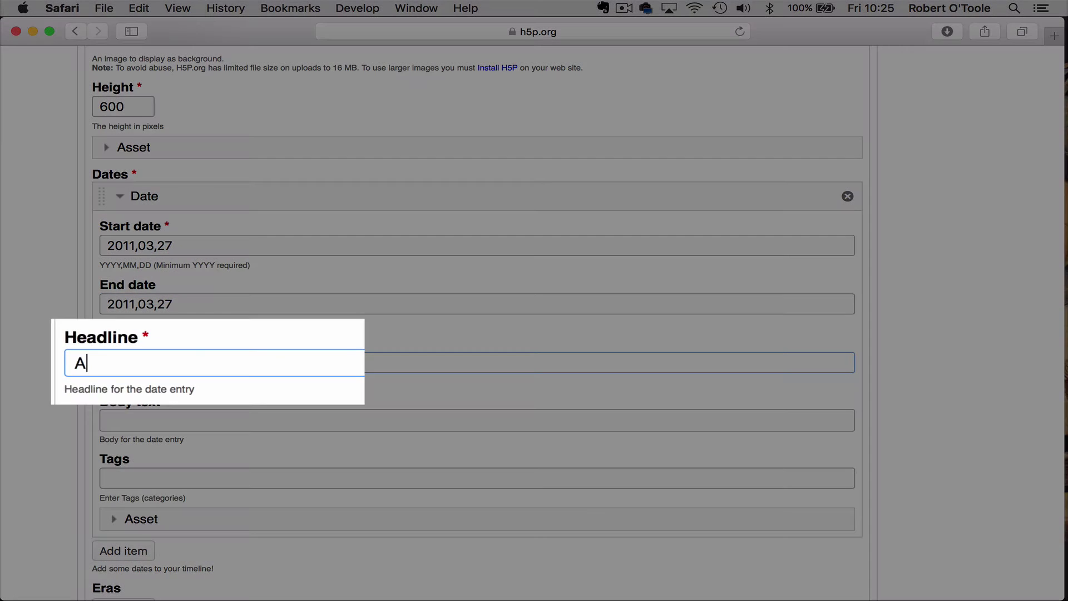
text(lexander born)
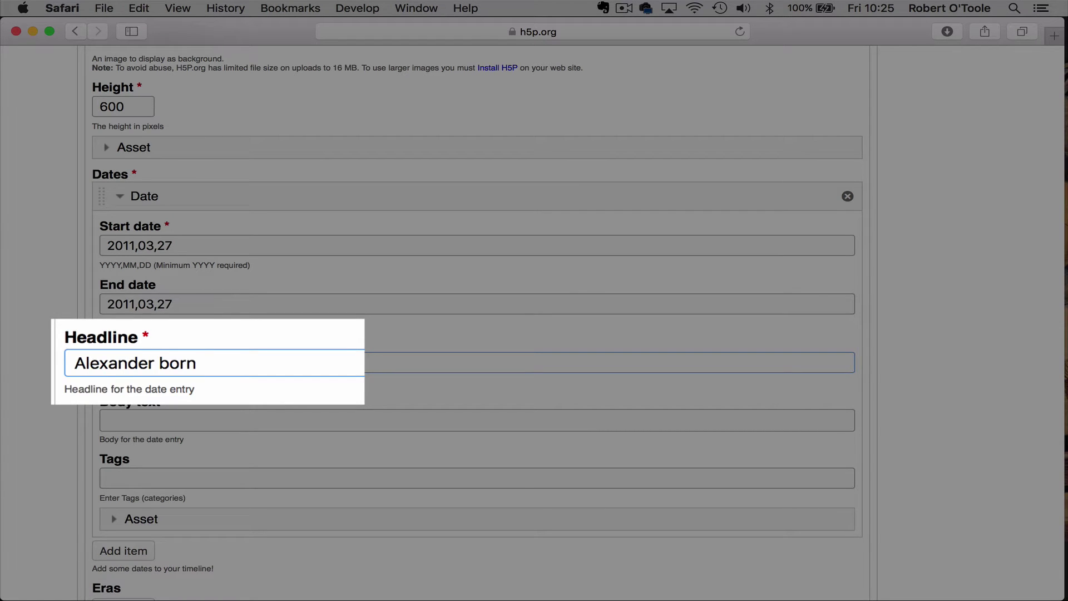
scroll(478, 322, down, 3)
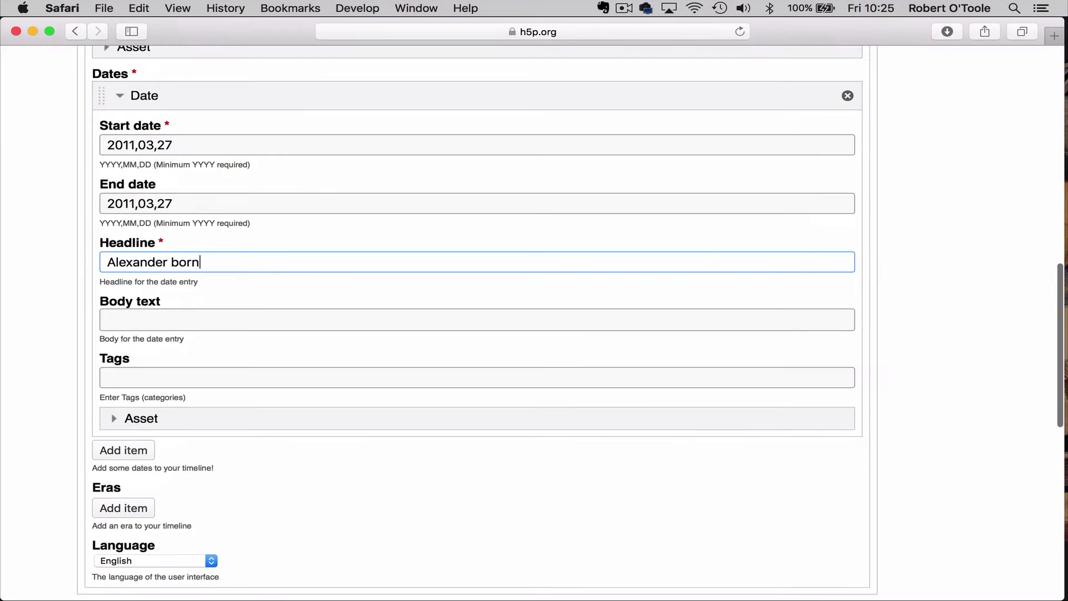
click(104, 320)
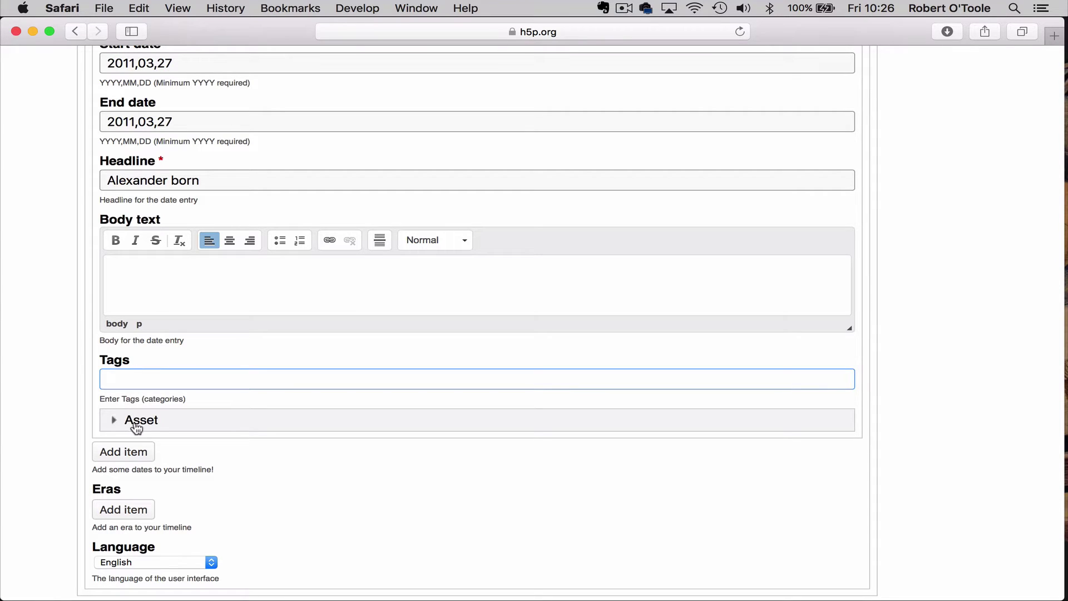
Step: Expand the Alexander born entry's Asset section with caption 'Just born!' and bring up the baby-photo blog post
scroll(137, 428, down, 2)
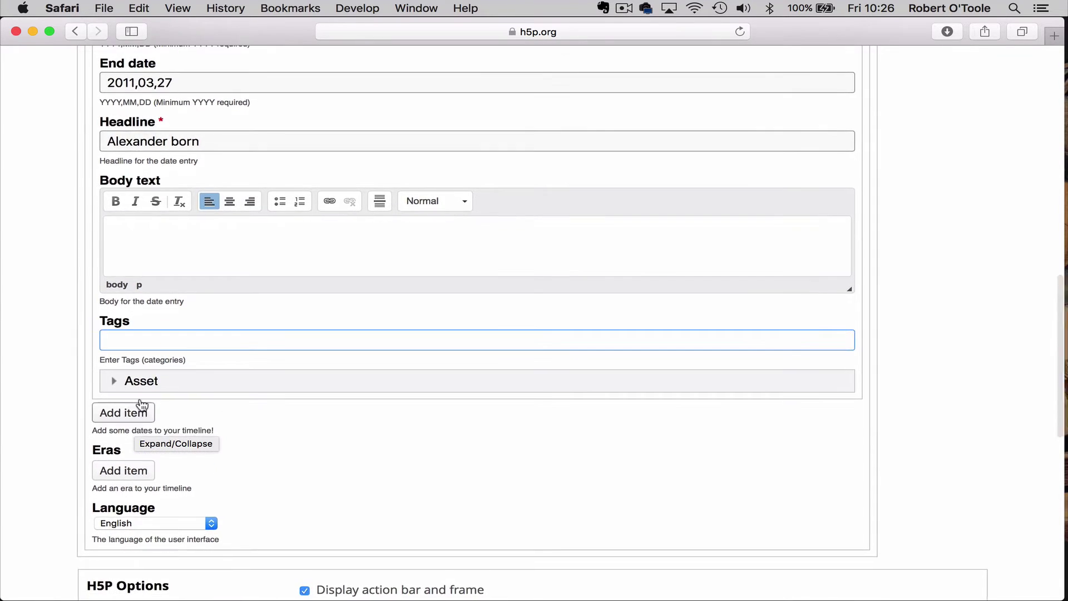
click(161, 384)
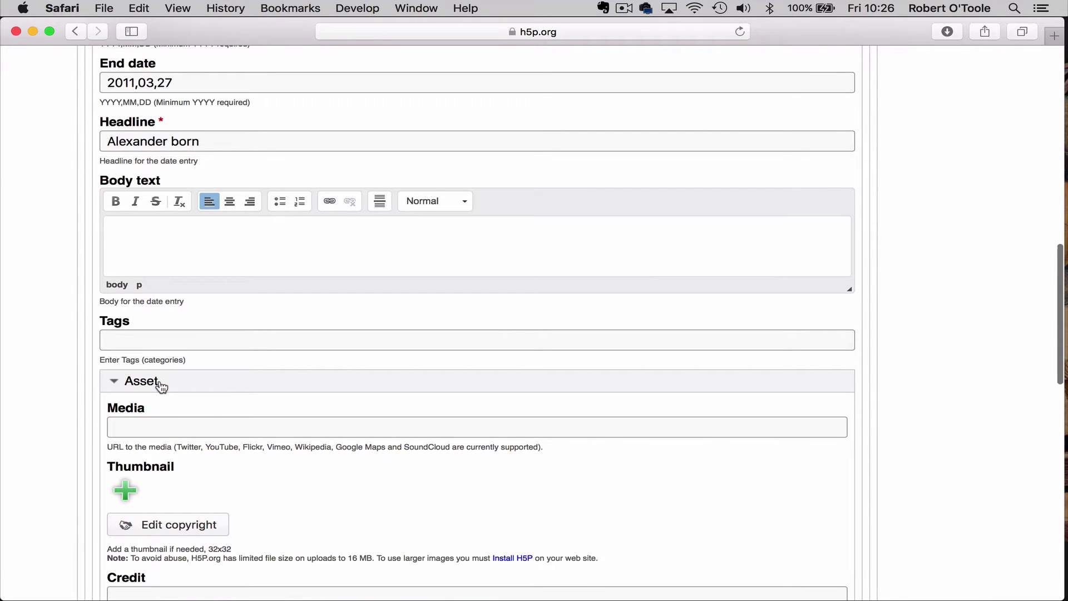
scroll(160, 385, down, 2)
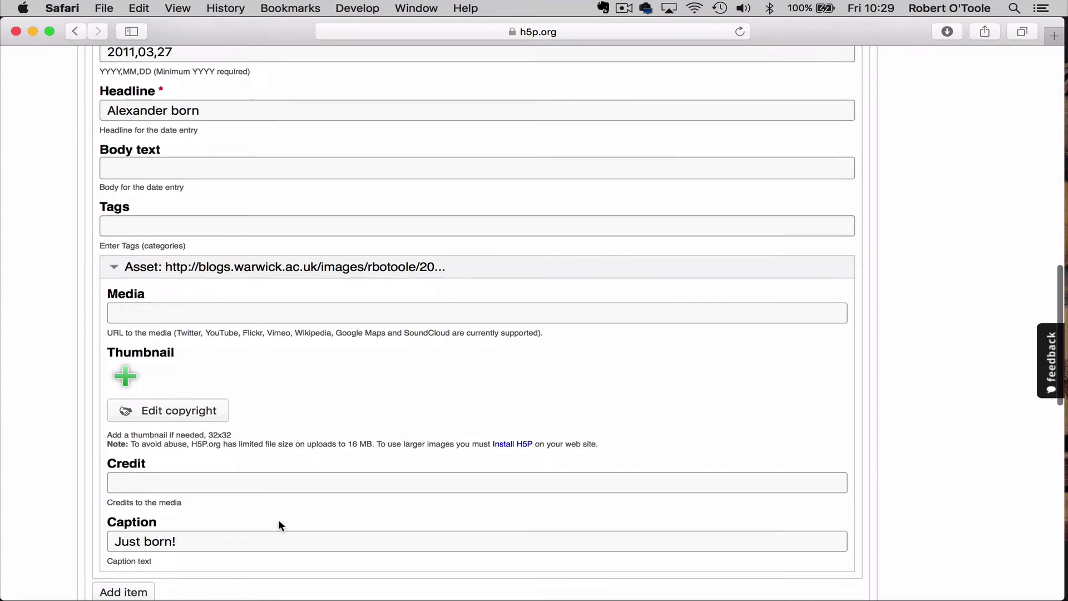
scroll(278, 526, down, 2)
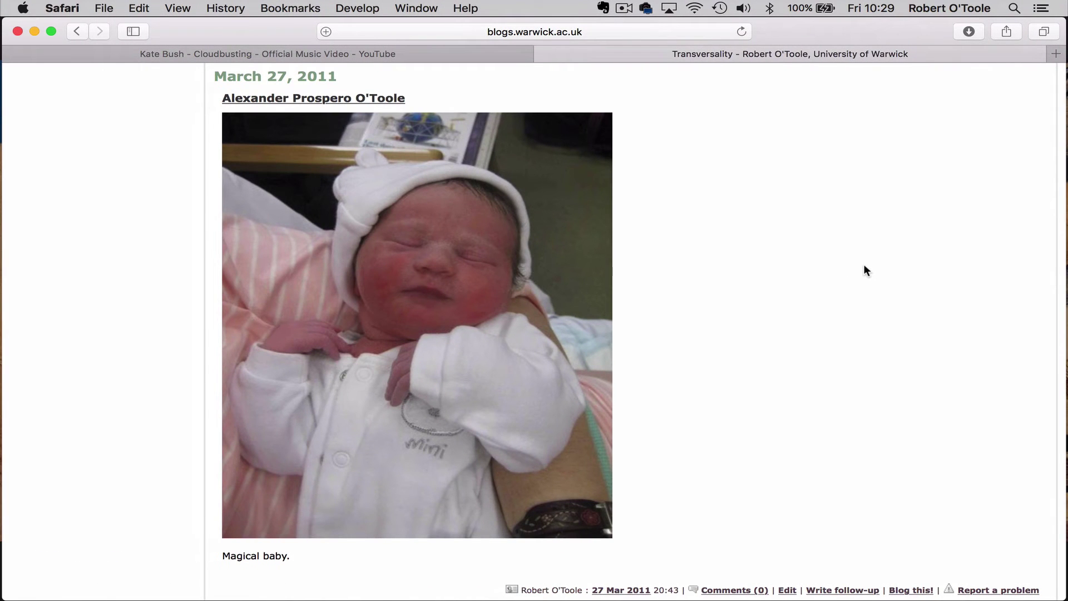
Step: Copy the newborn photo's image address from the blog and return to the H5P editor
right_click(451, 363)
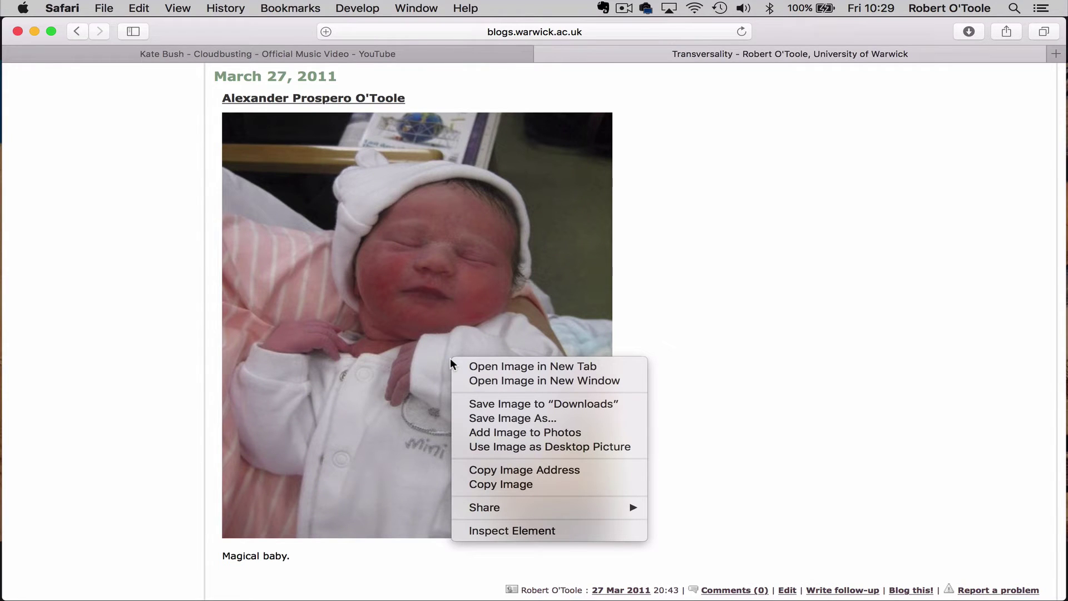
click(546, 471)
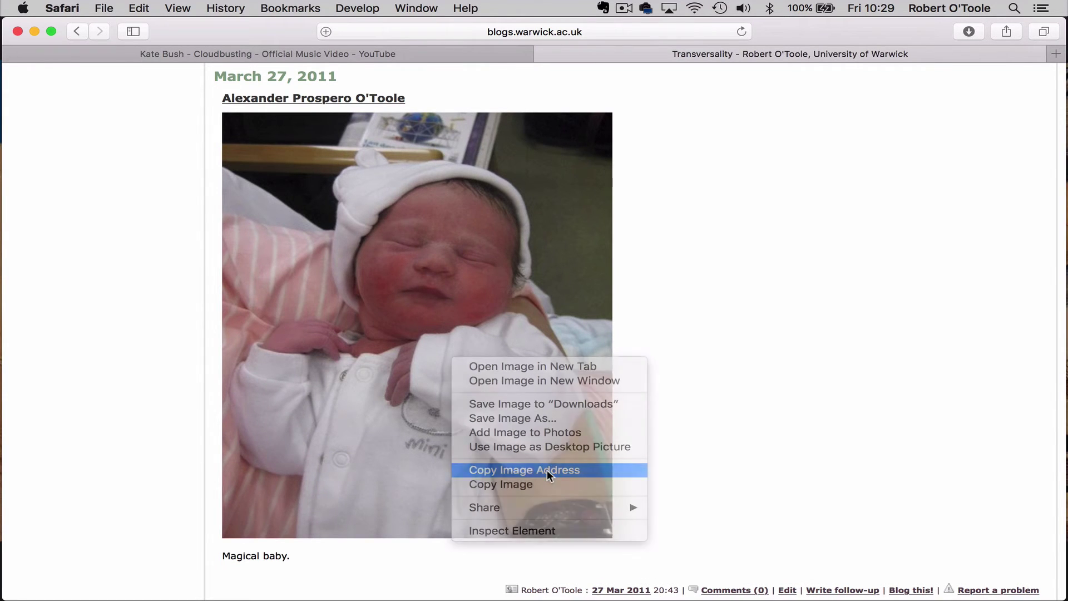
key(ctrl+Right)
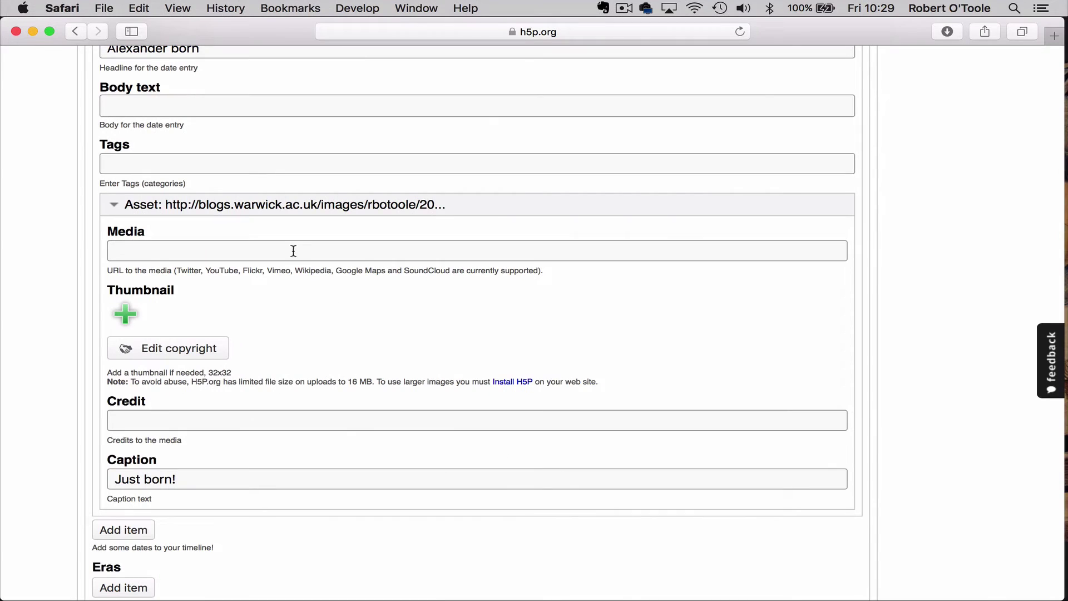
Step: Set the entry's media to the photo's URL and upload img_2358.jpg as its thumbnail
click(292, 248)
key(super+v)
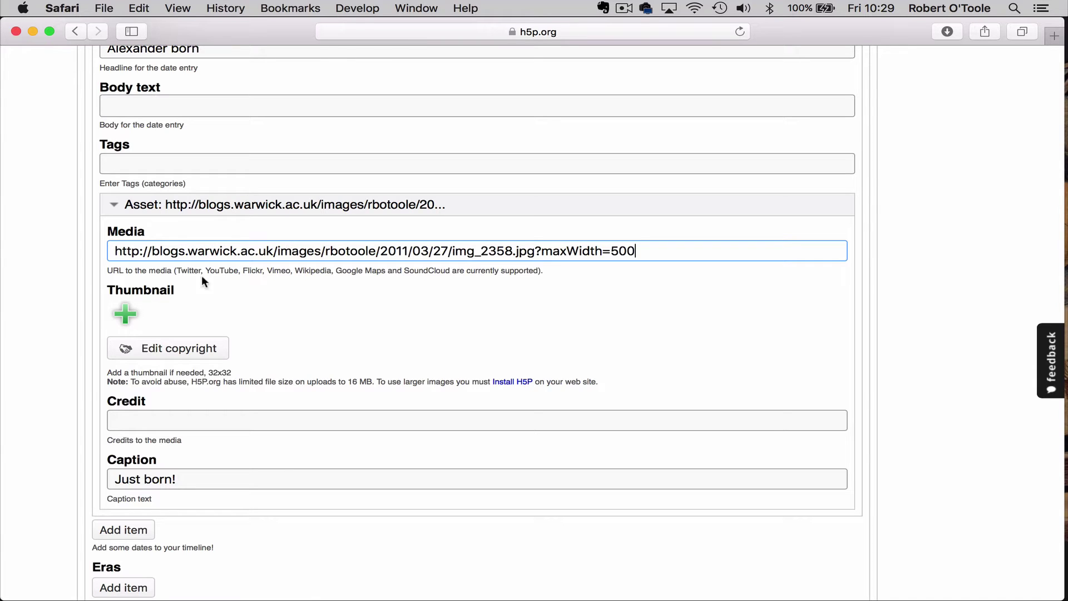
click(123, 313)
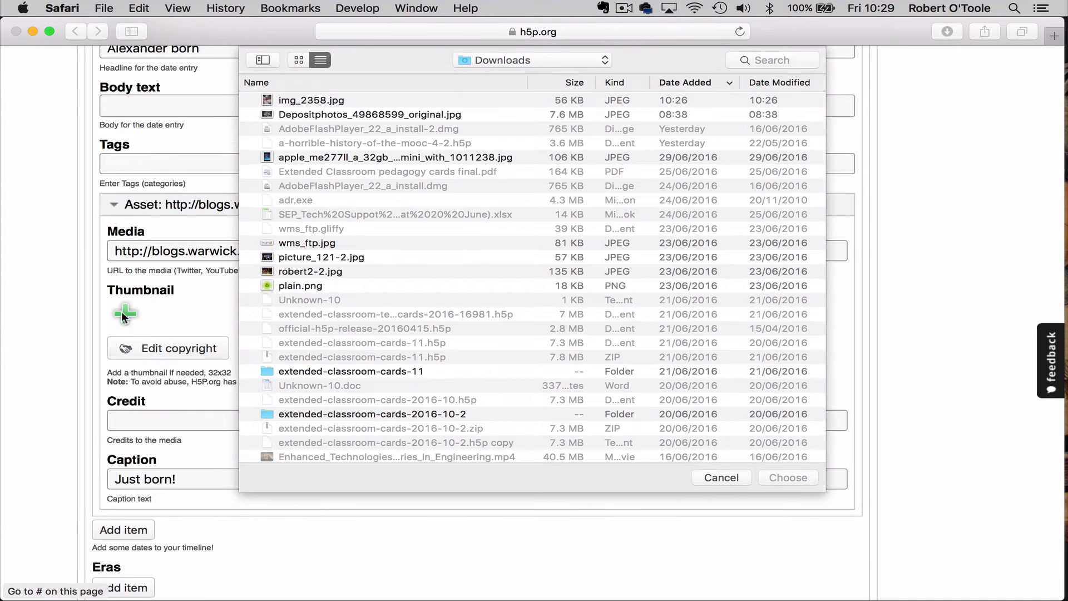
double_click(303, 101)
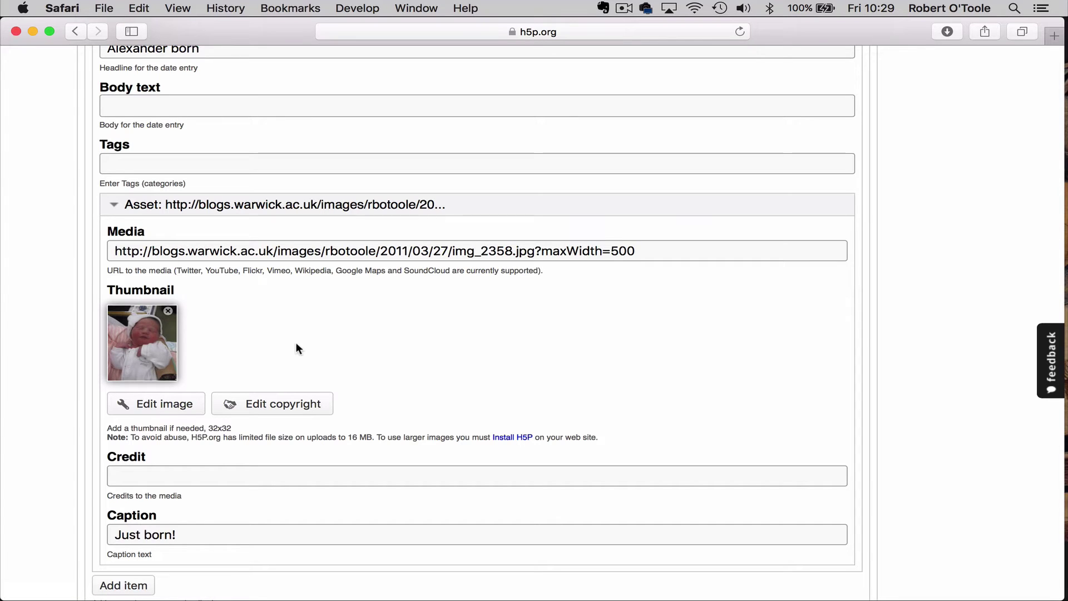
Step: Save the edited Demo timeline
scroll(297, 345, down, 5)
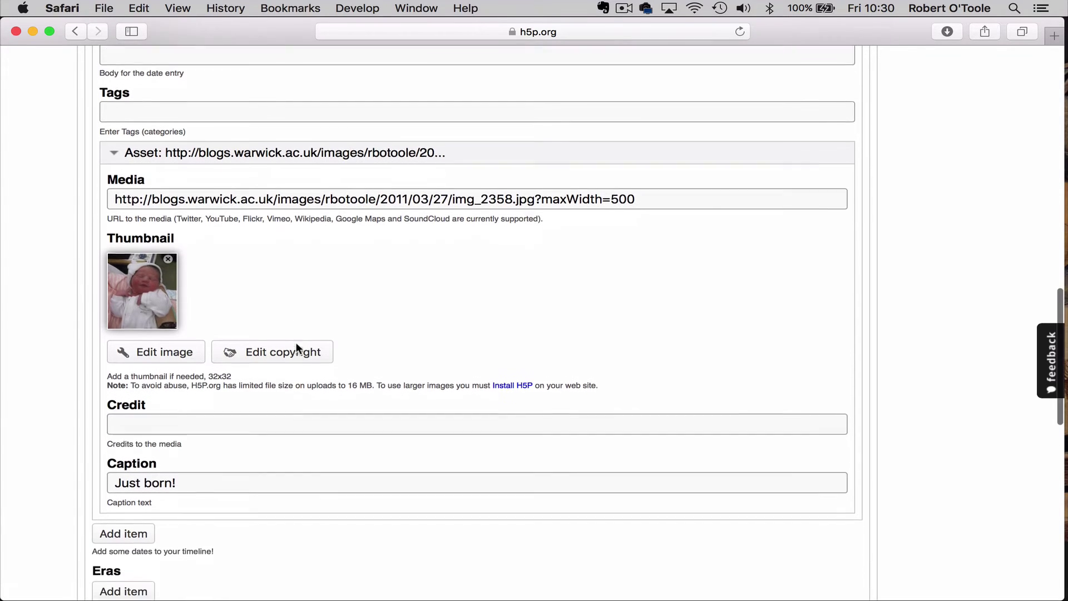
scroll(297, 349, down, 4)
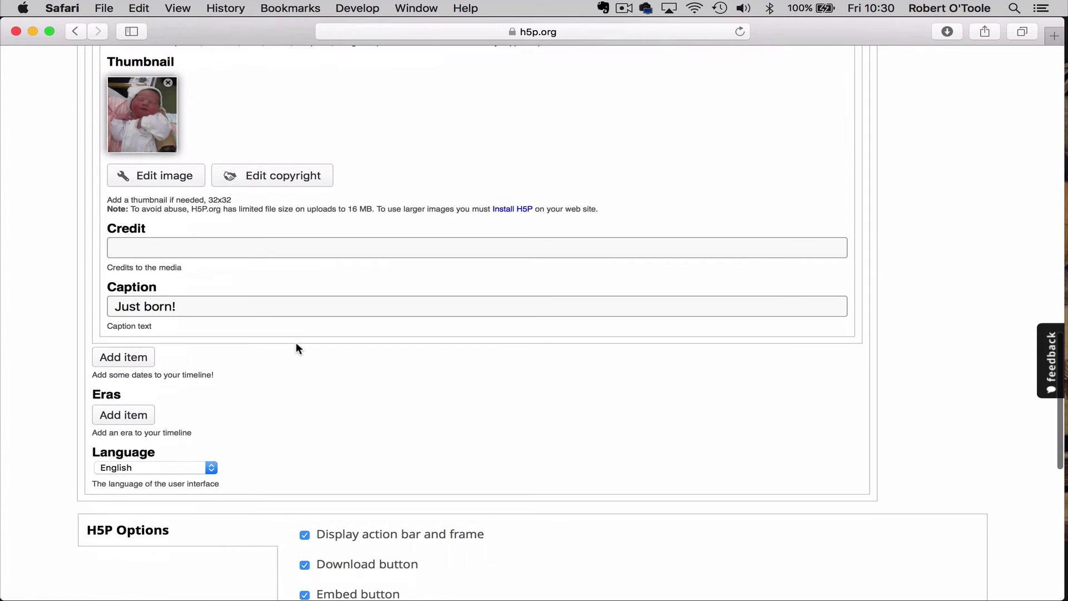
scroll(170, 464, down, 3)
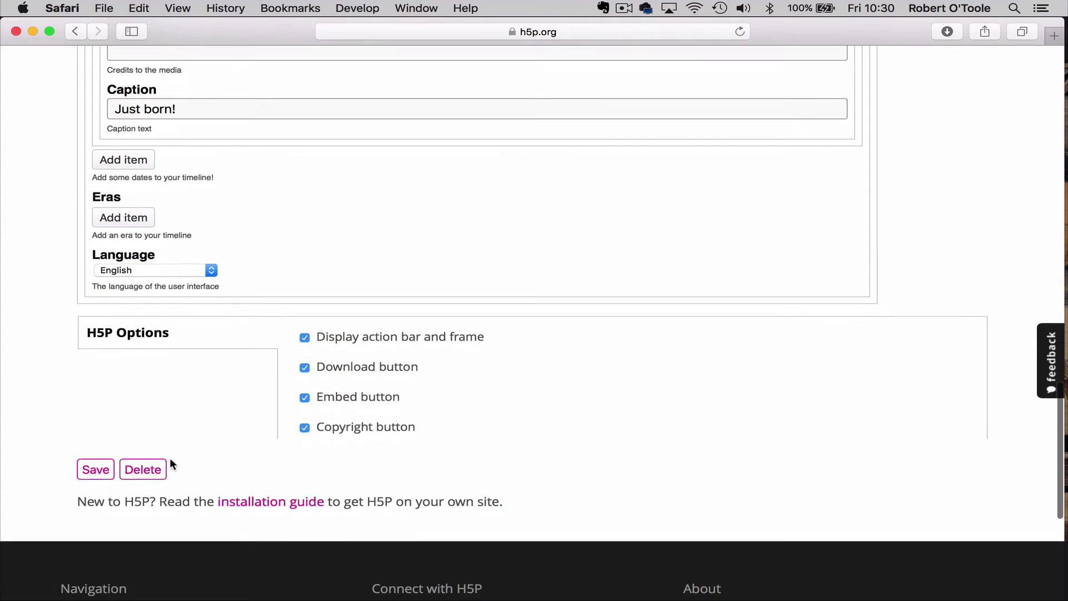
click(96, 468)
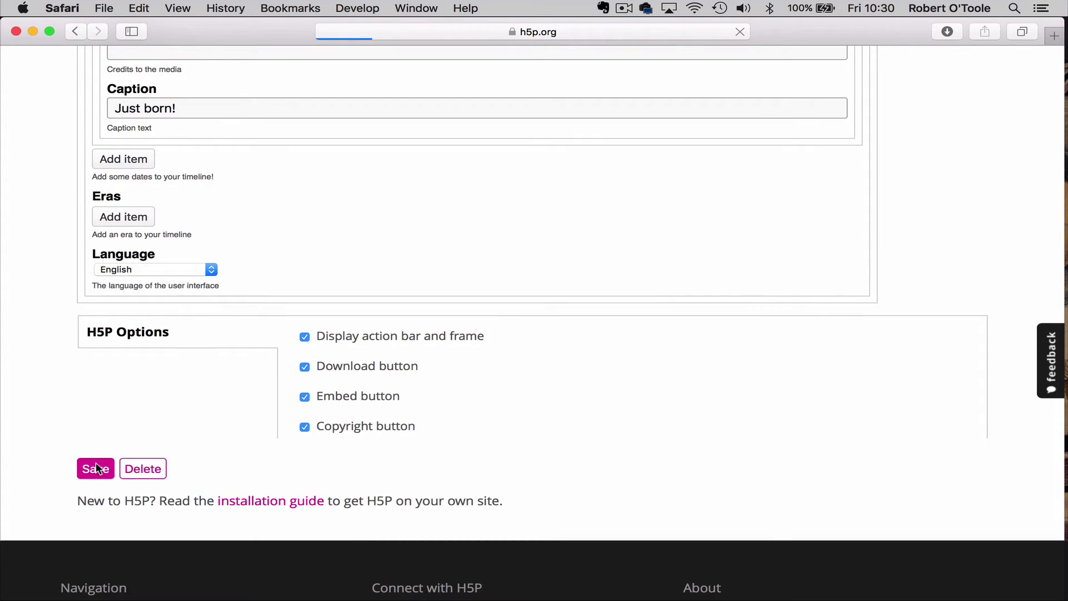
Step: Advance the saved timeline to the Alexander born slide with the newborn photo
scroll(96, 467, down, 5)
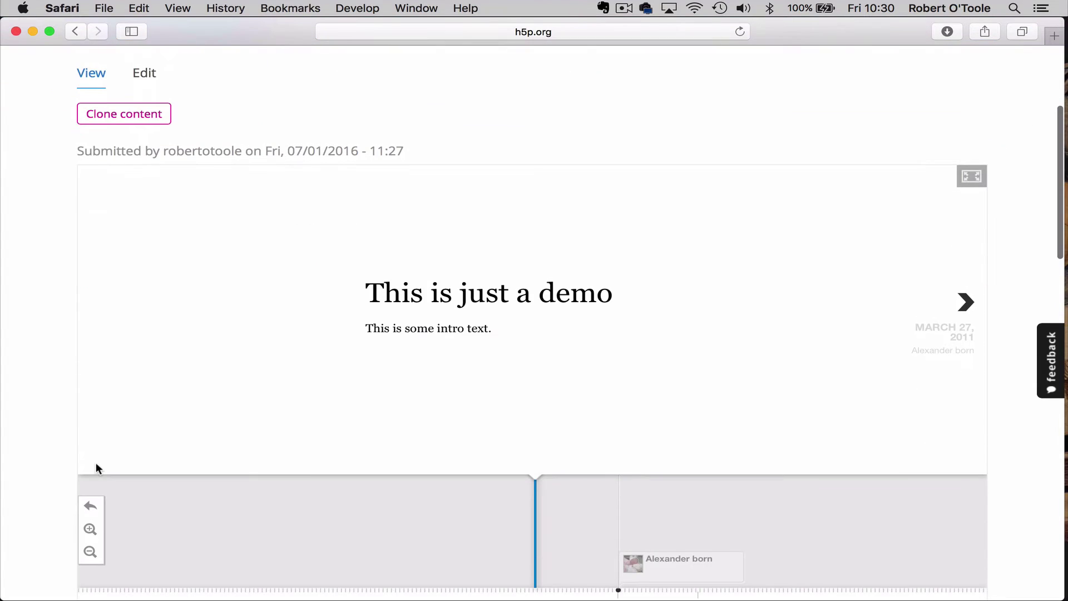
scroll(95, 467, down, 3)
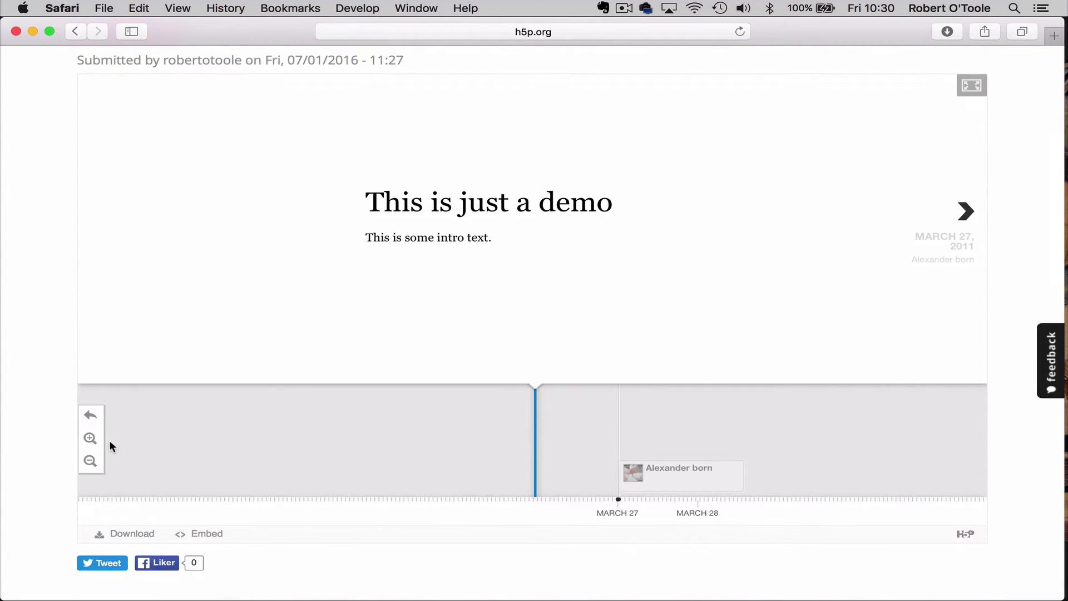
click(692, 483)
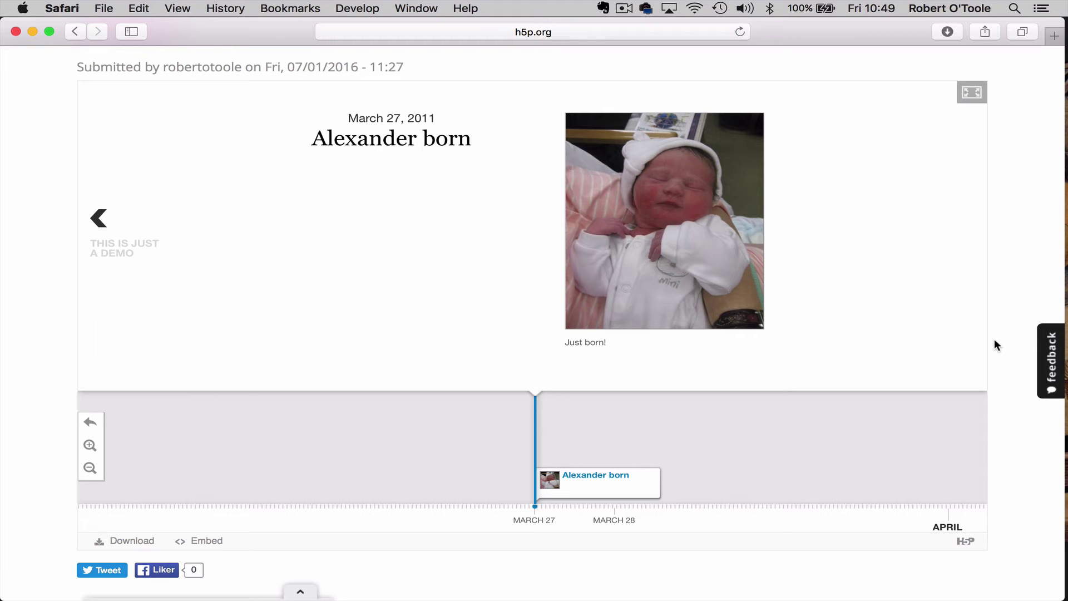
scroll(996, 344, up, 4)
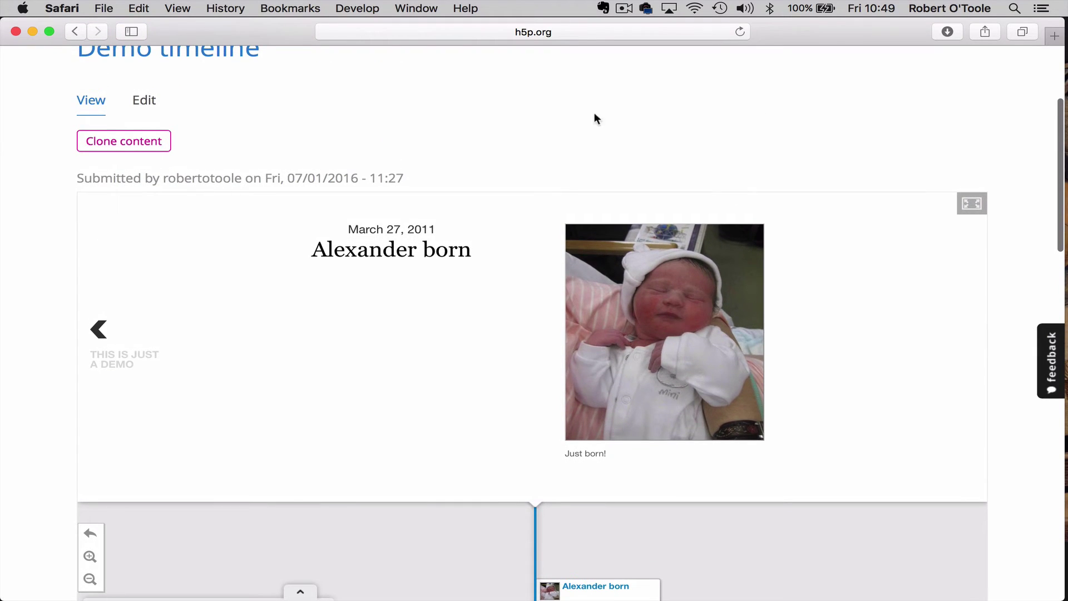
Step: Reopen the Demo timeline for editing and scroll down to its 2011,03,27 date entry
click(146, 101)
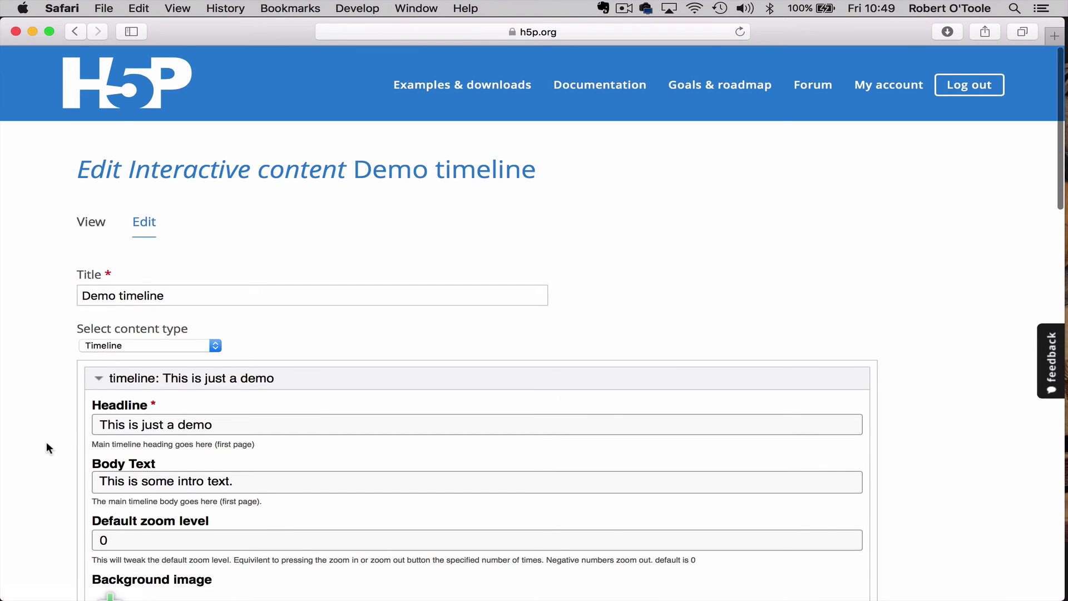
scroll(47, 445, down, 3)
scroll(47, 445, down, 7)
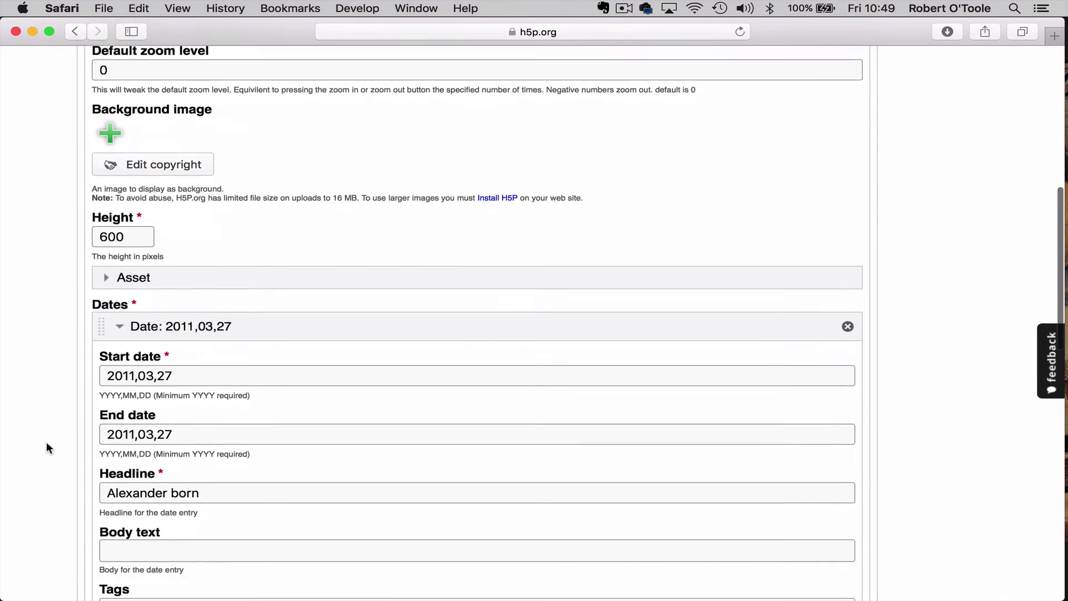
scroll(46, 445, down, 2)
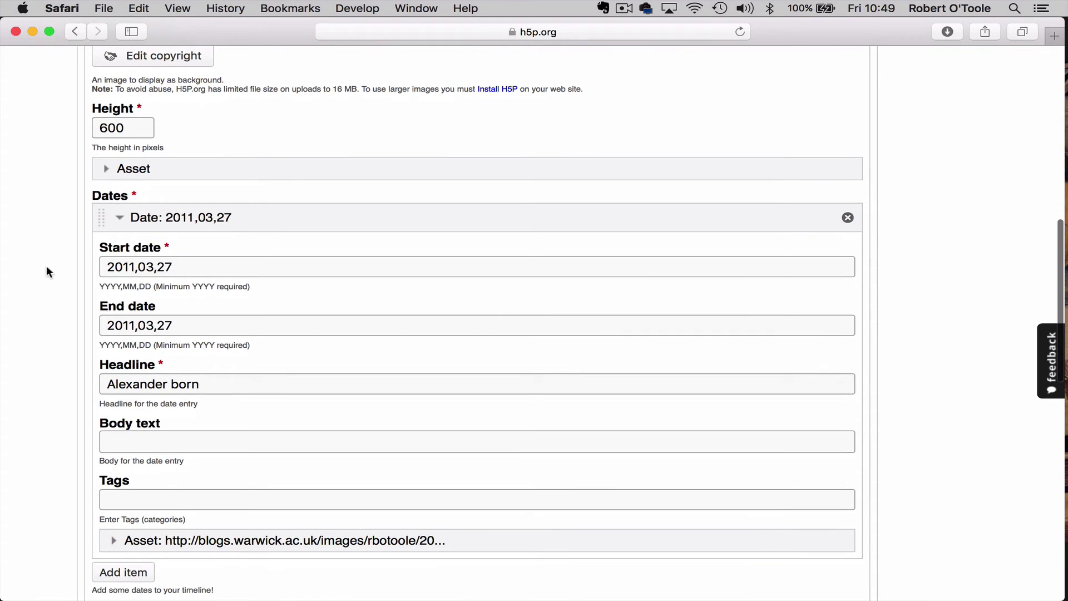
scroll(49, 445, down, 1)
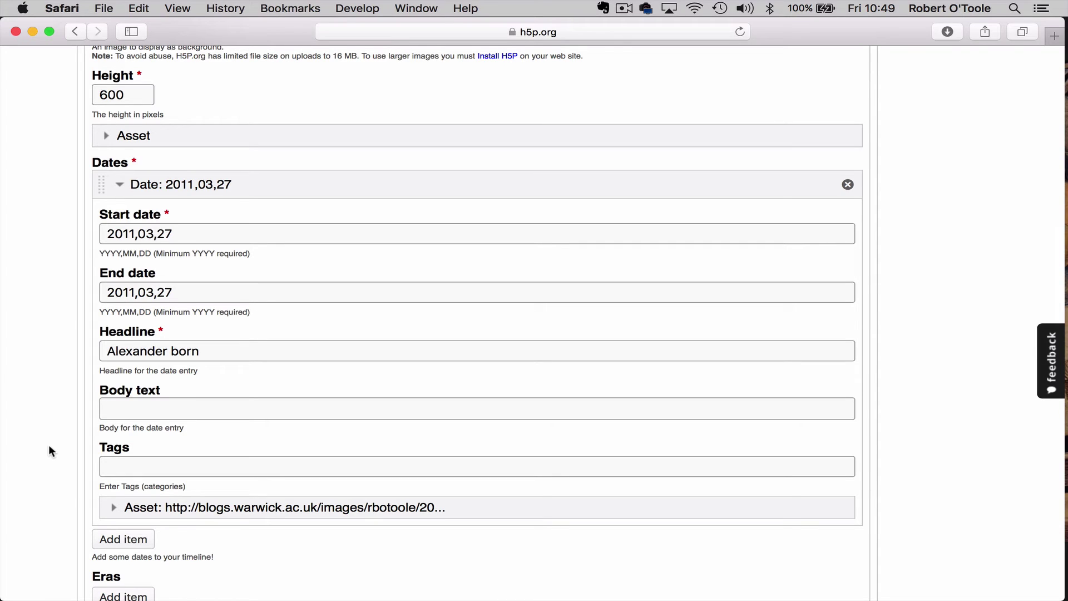
scroll(49, 445, down, 1)
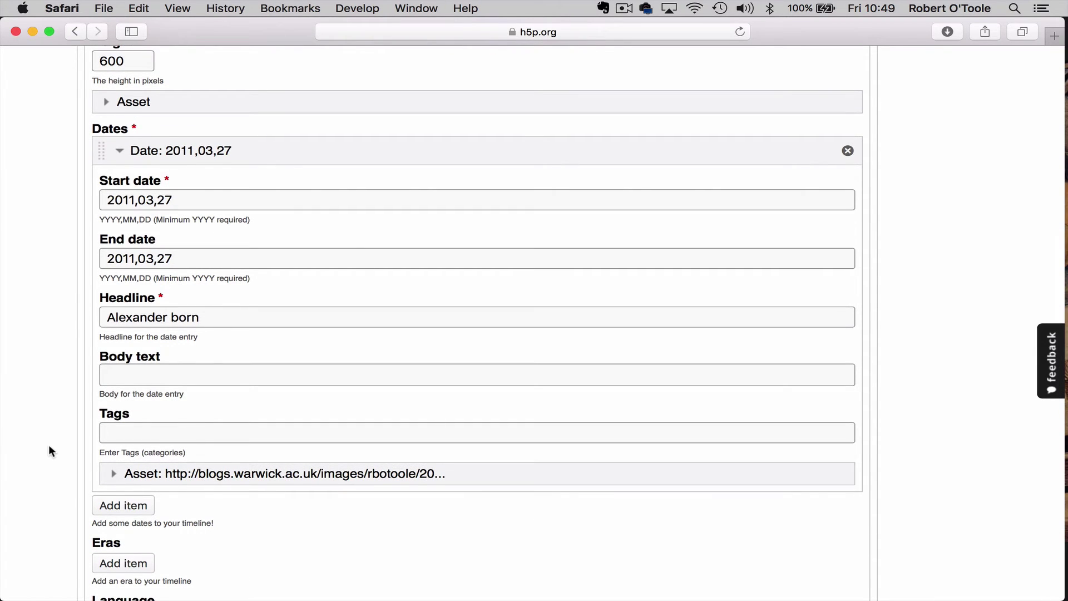
scroll(49, 446, down, 2)
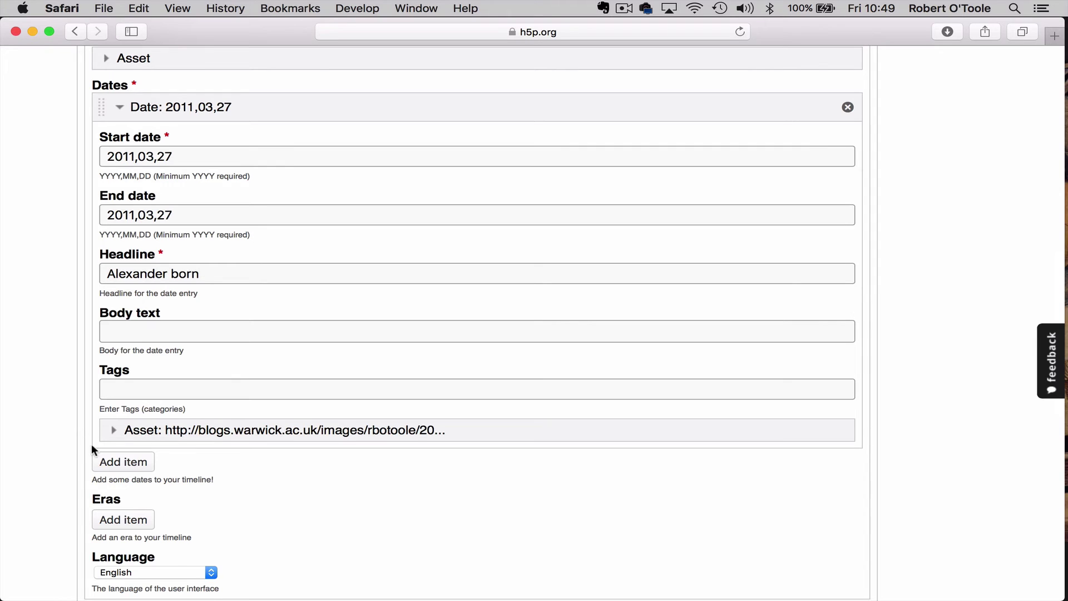
Step: Add a second date entry with start and end date 1984,08,01
click(134, 463)
scroll(133, 470, down, 5)
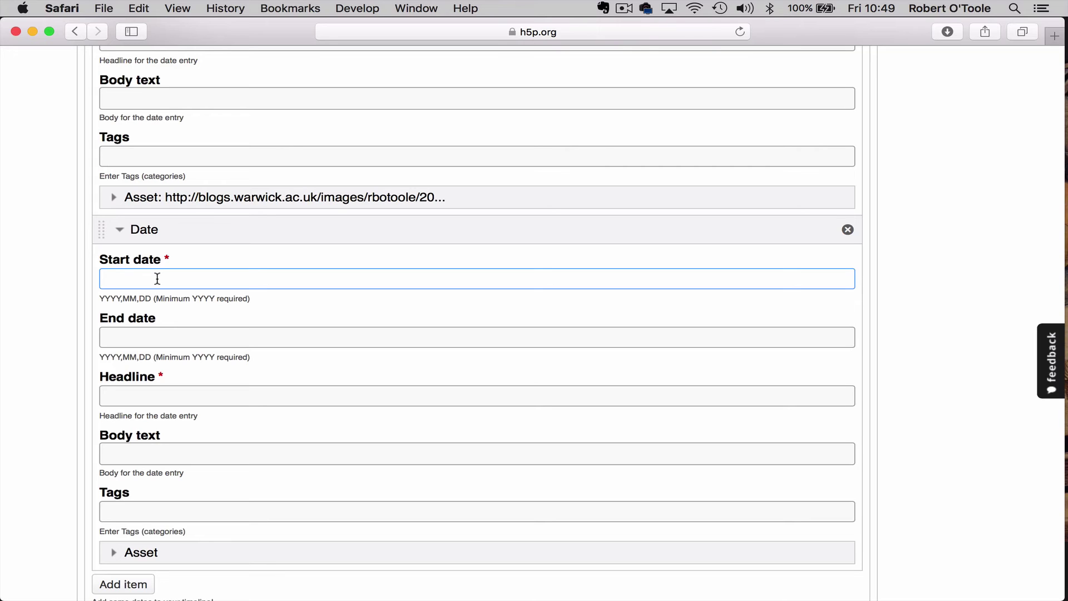
text(1984,08,01)
drag(181, 281, 90, 282)
click(121, 336)
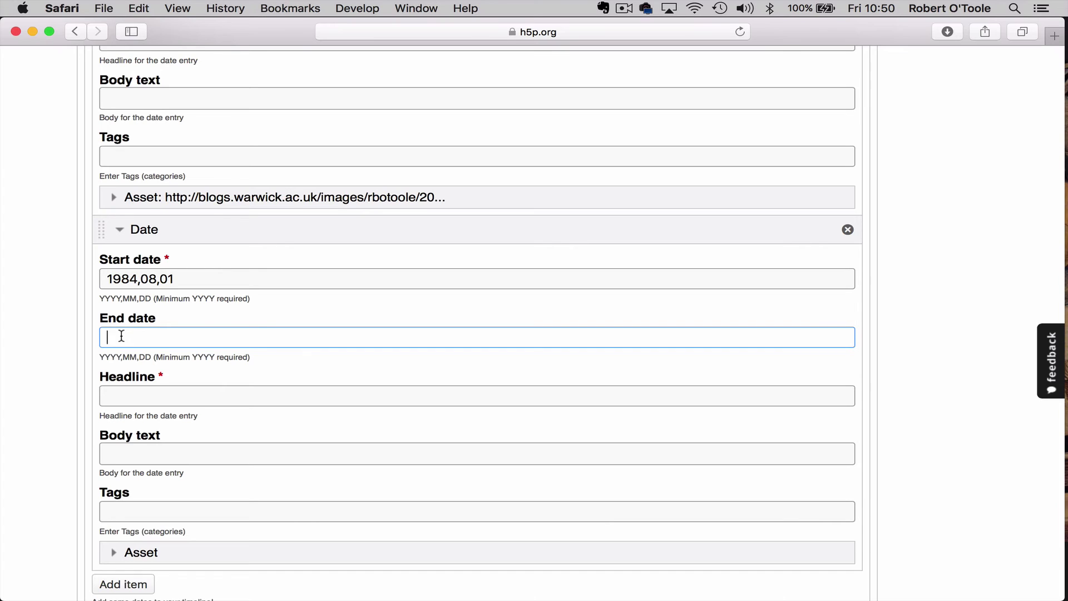
key(super+v)
Step: Headline it 'My favourite music video', with body text naming its star and tag culture
click(129, 400)
text(My favourite musi)
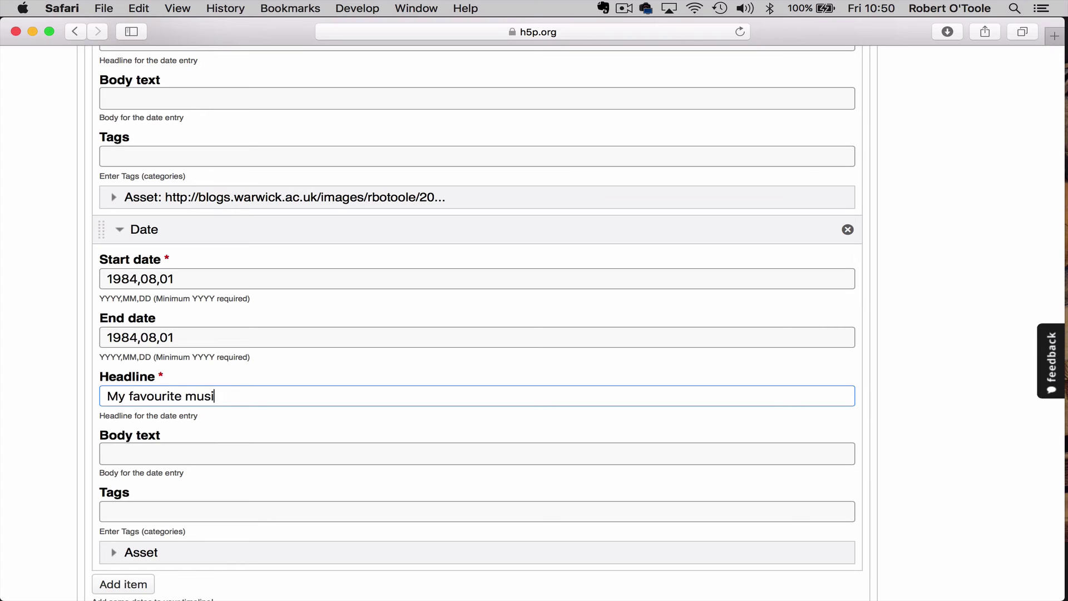
text(c video)
click(141, 458)
text(St)
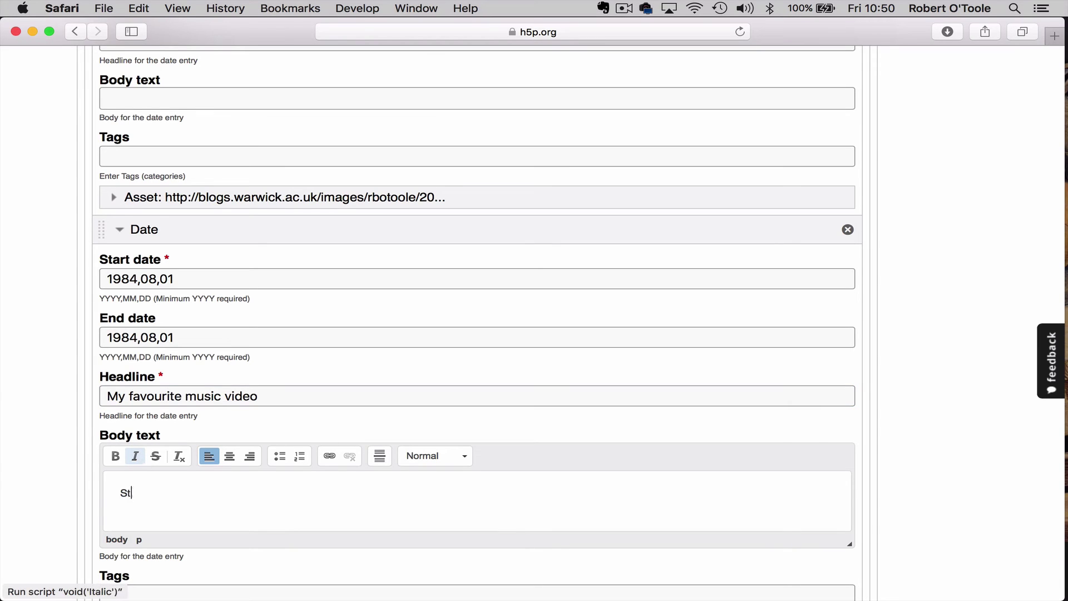
text(arring Donald Suther)
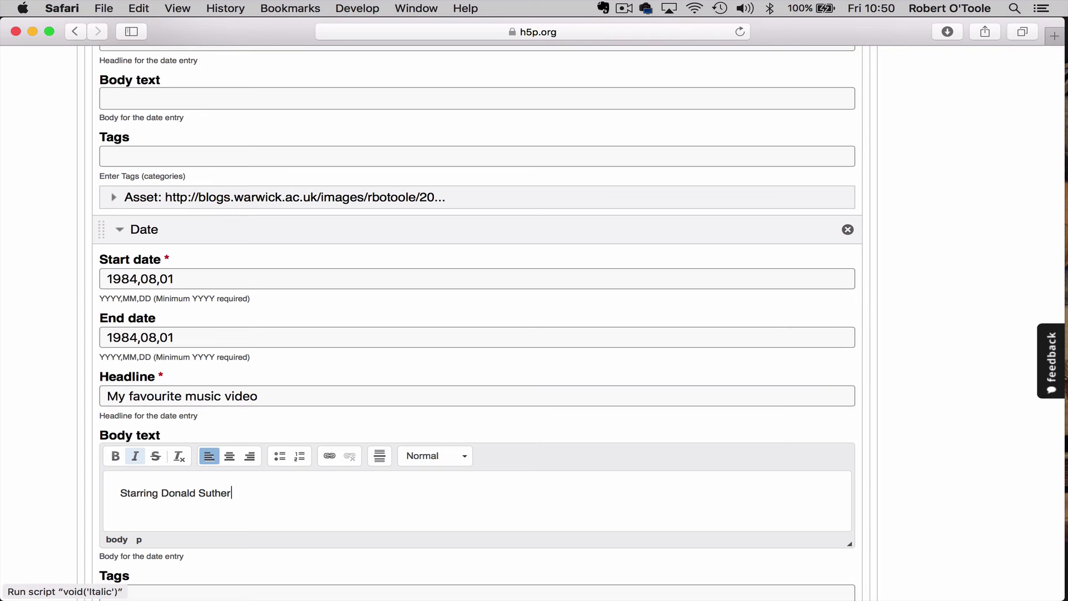
text(land.)
scroll(135, 456, down, 3)
scroll(135, 456, down, 2)
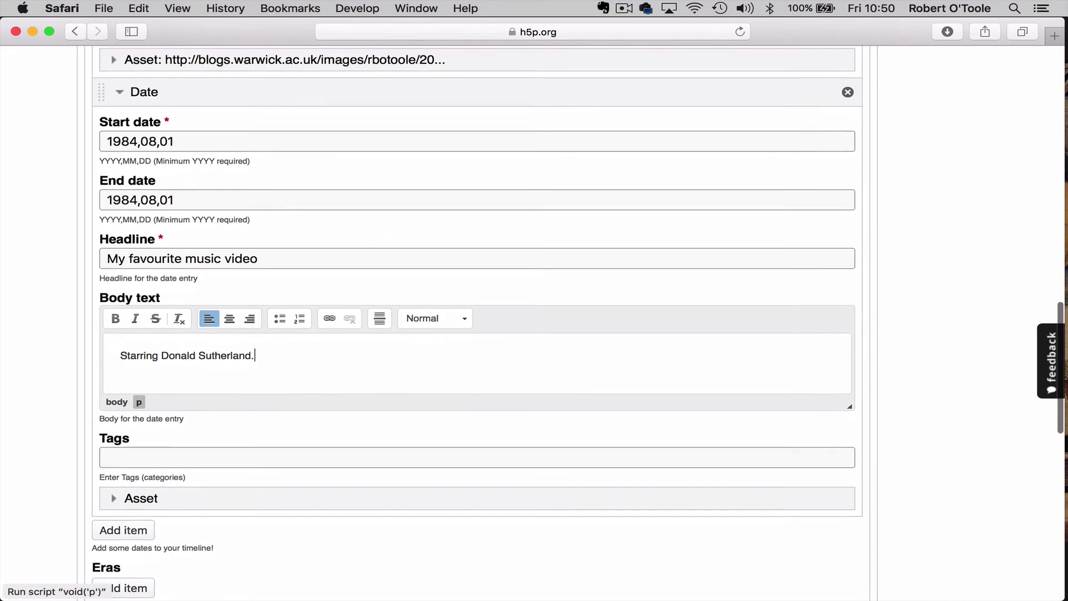
click(118, 455)
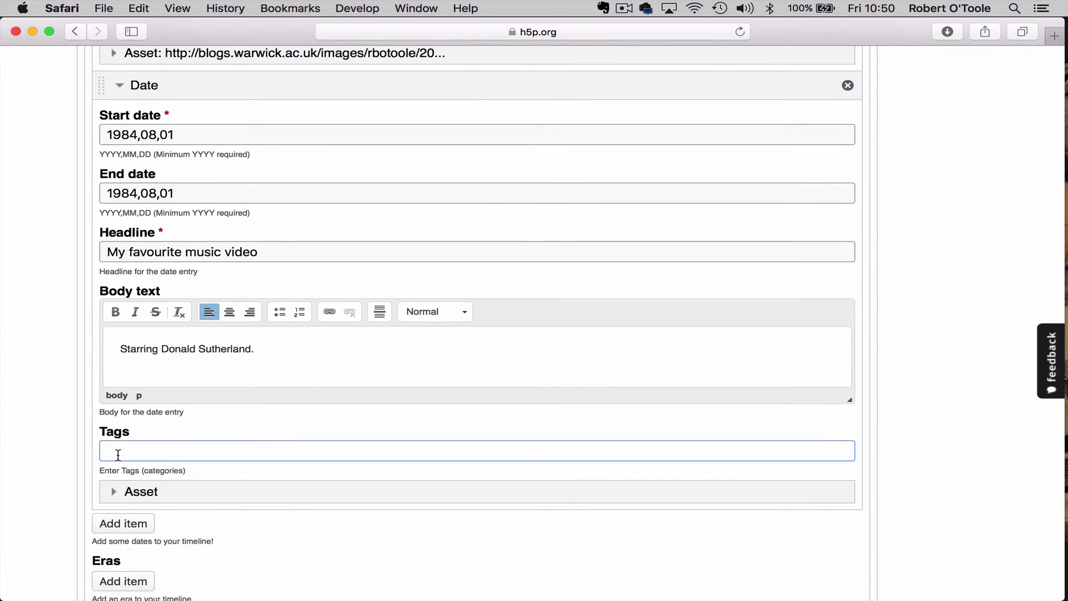
text(culture)
scroll(40, 509, down, 3)
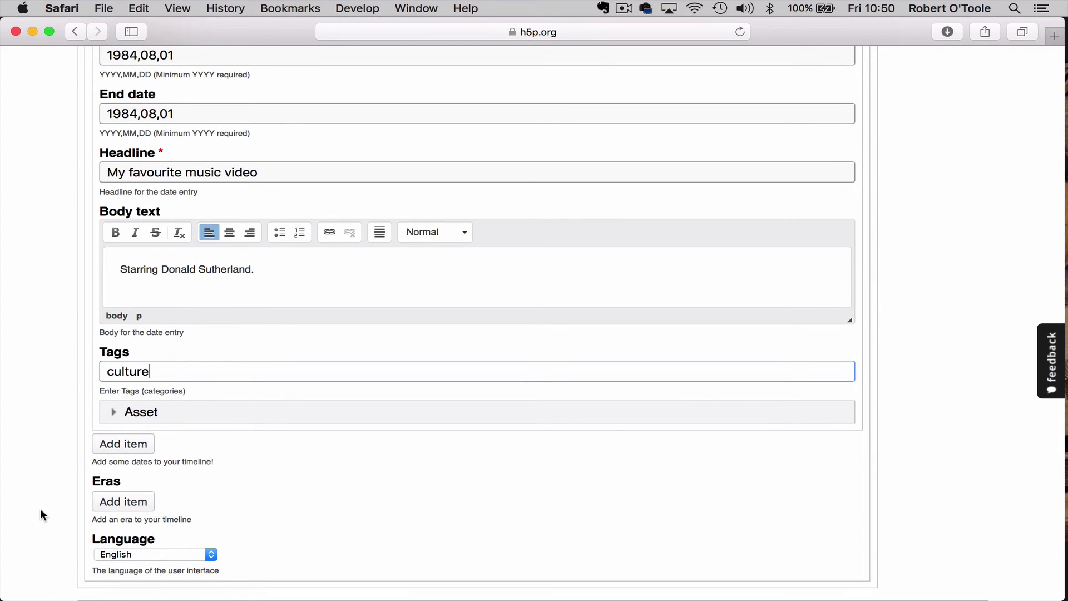
click(131, 414)
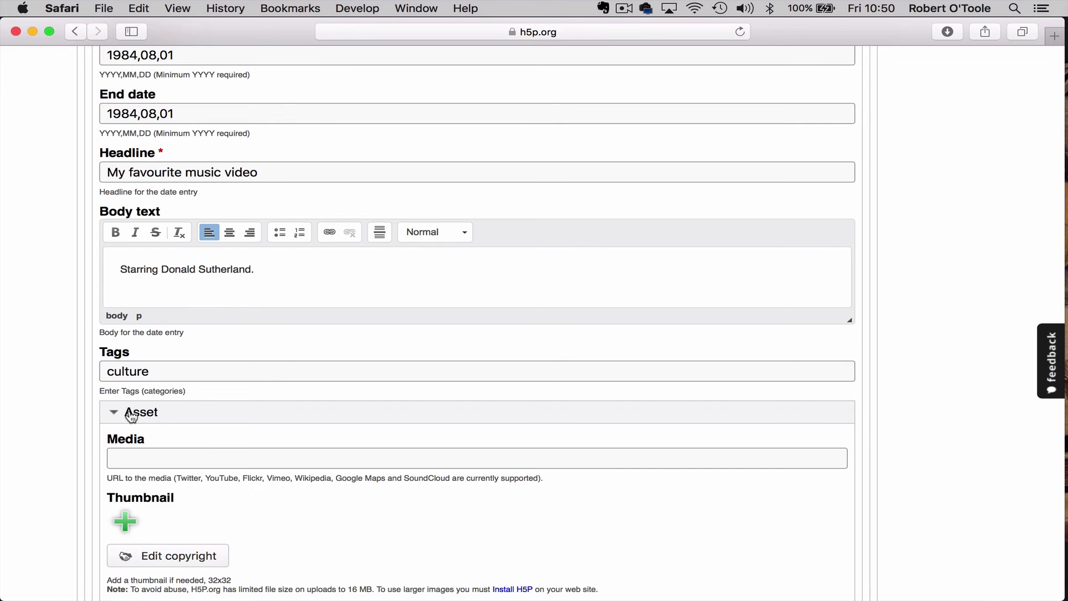
scroll(131, 417, down, 5)
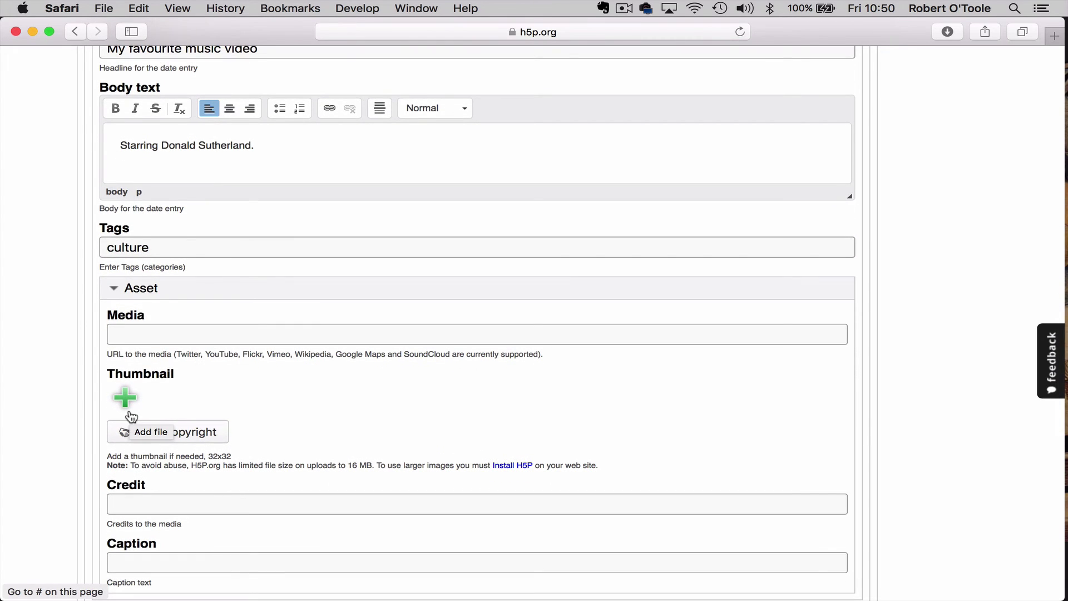
click(130, 413)
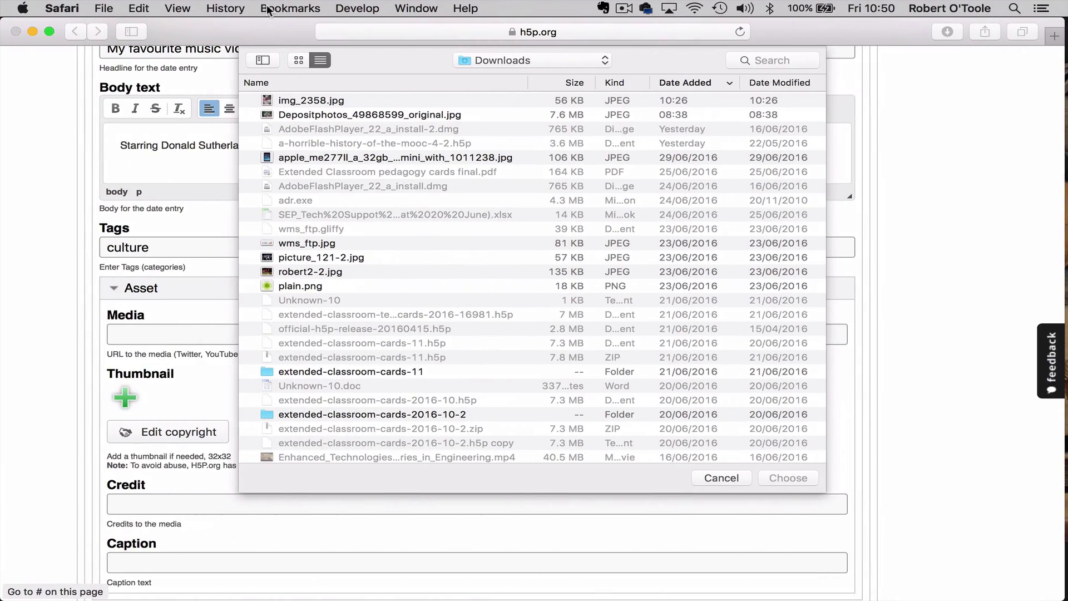
click(717, 475)
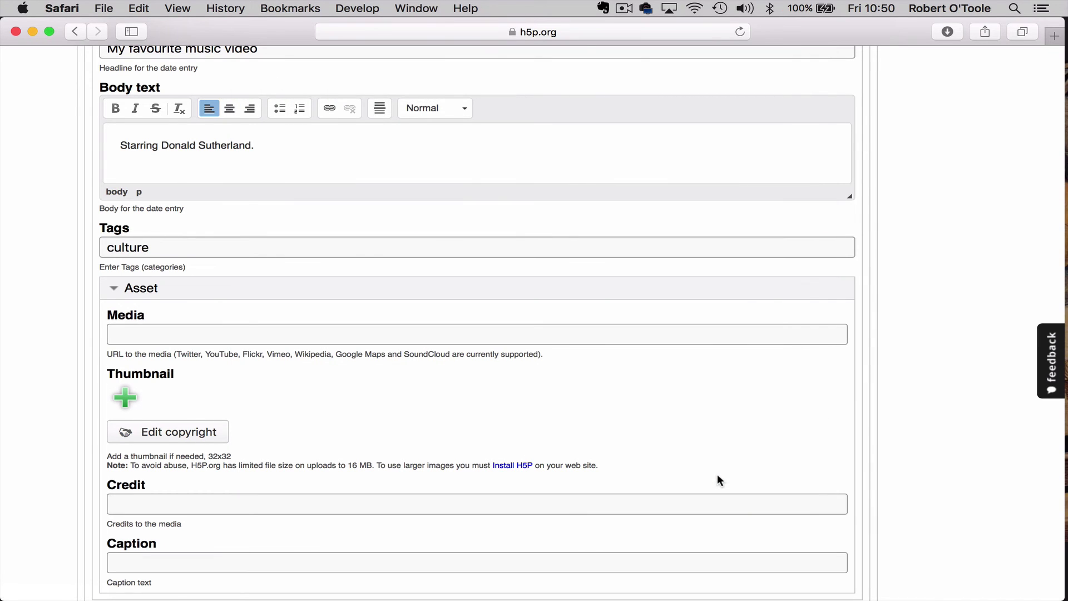
key(ctrl+Left)
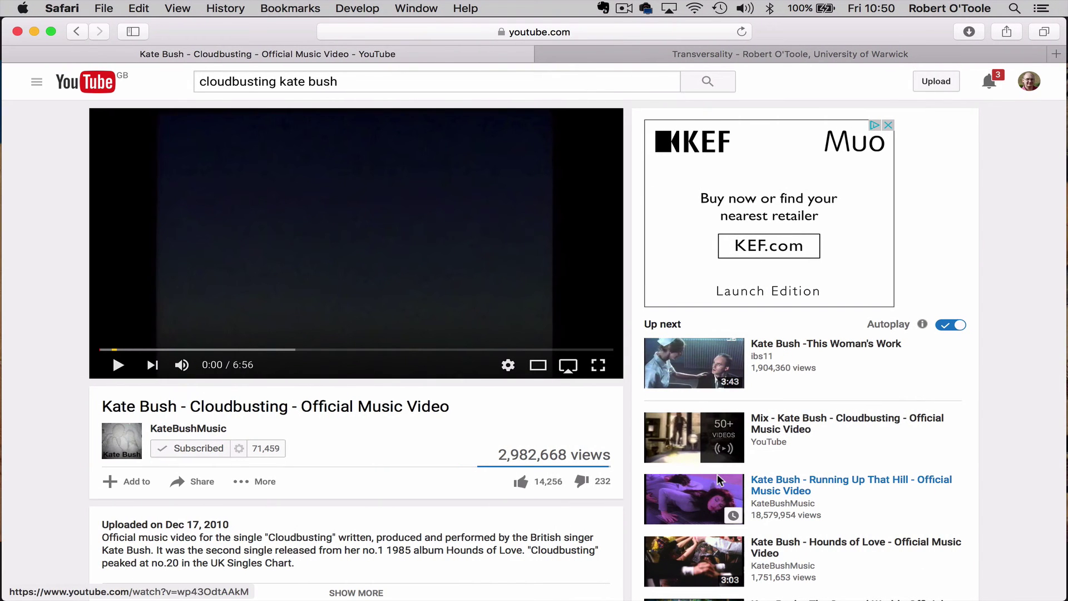
click(538, 35)
key(super+c)
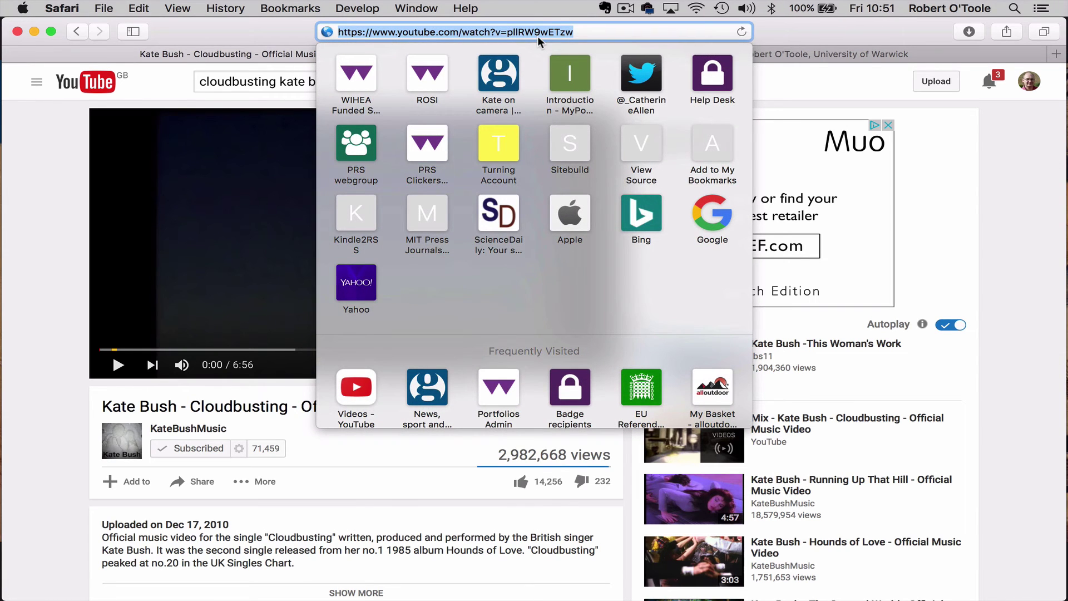
key(ctrl+Right)
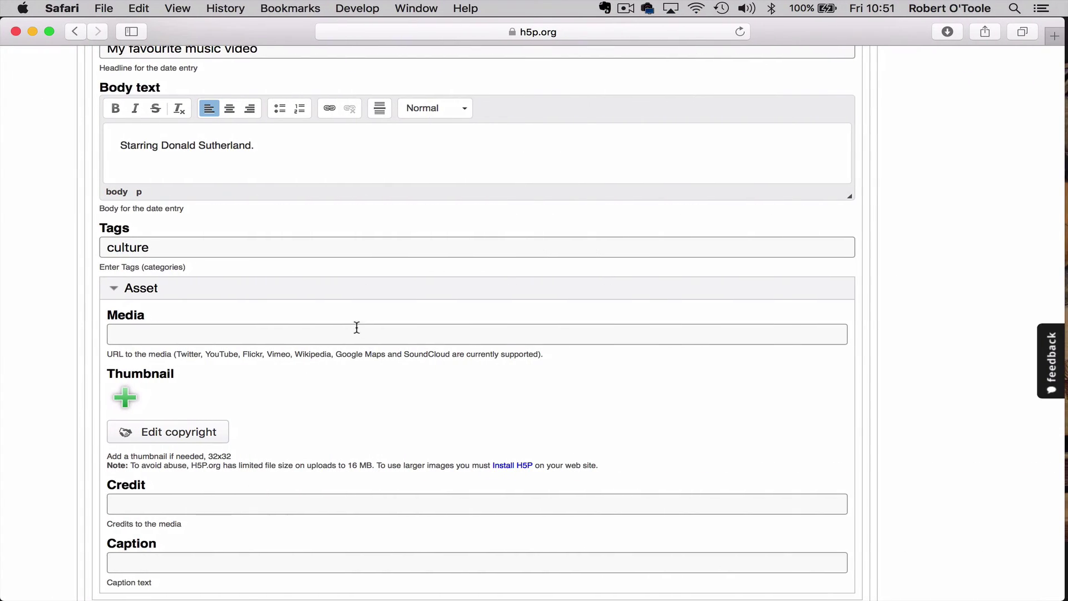
click(355, 332)
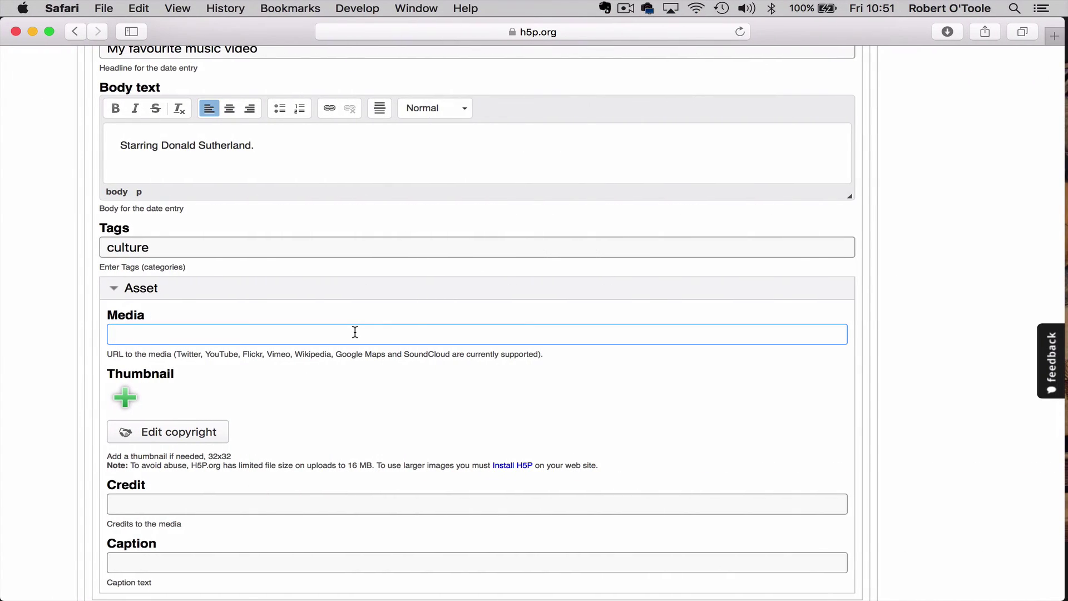
key(super+v)
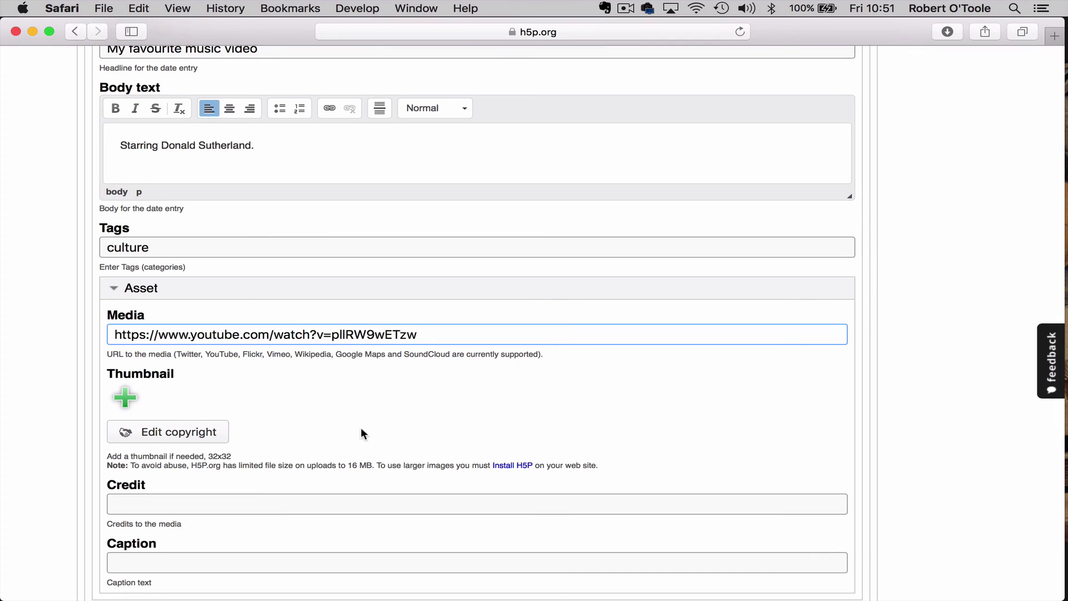
scroll(362, 429, down, 10)
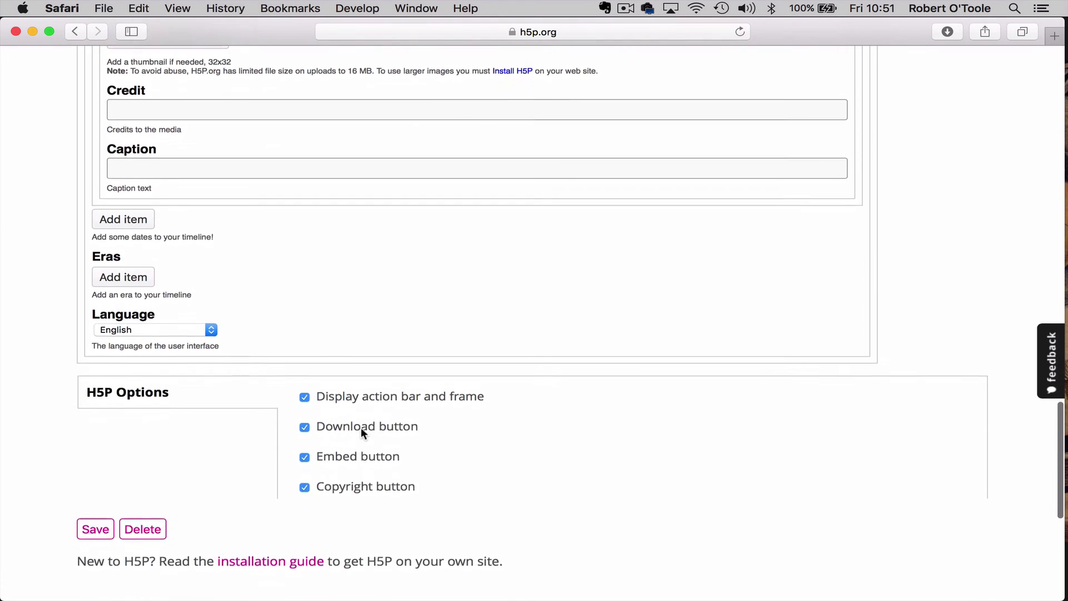
Step: Save the Demo timeline edits
click(98, 488)
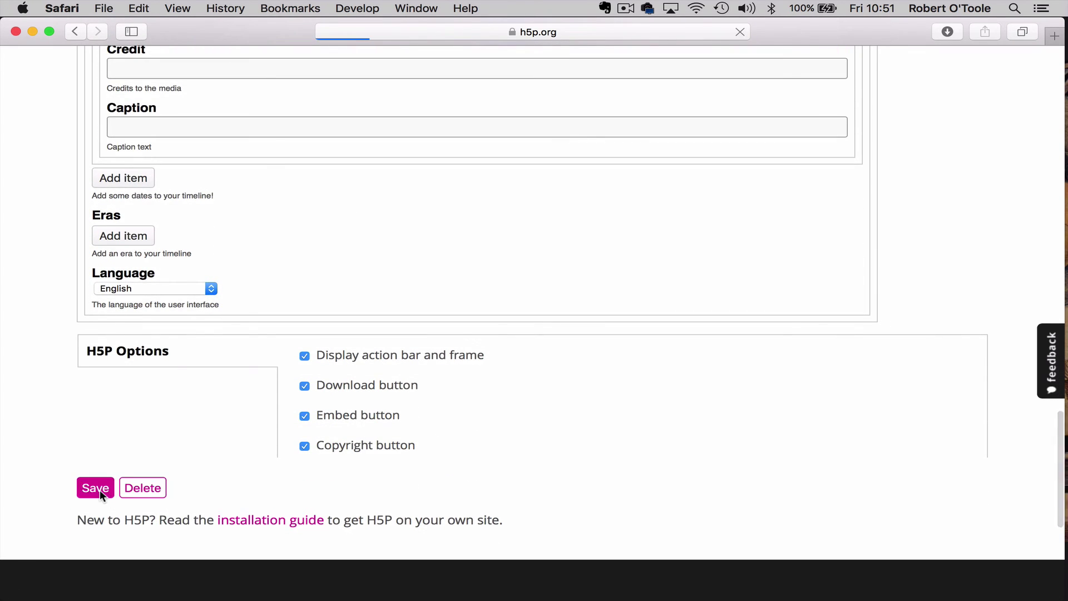
scroll(99, 490, down, 3)
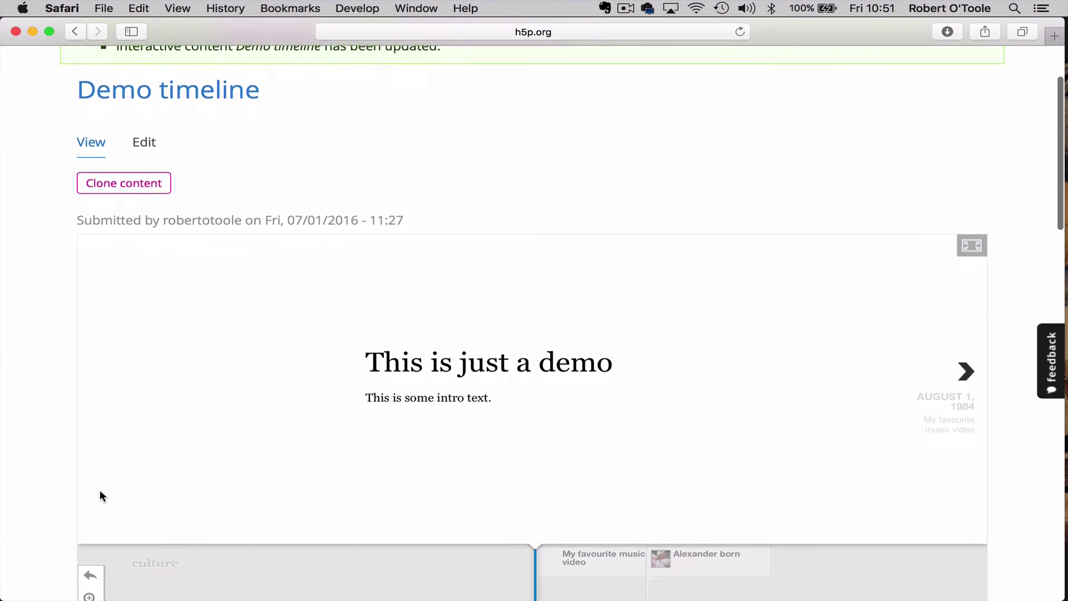
scroll(100, 495, down, 5)
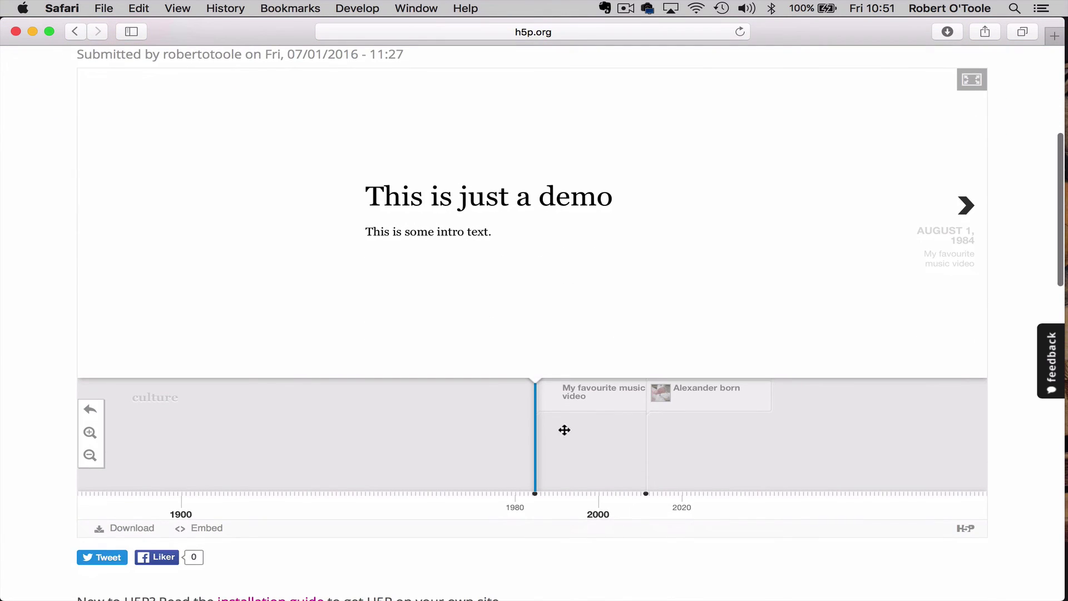
Step: Show the August 1, 1984 'My favourite music video' event in the timeline viewer
click(604, 406)
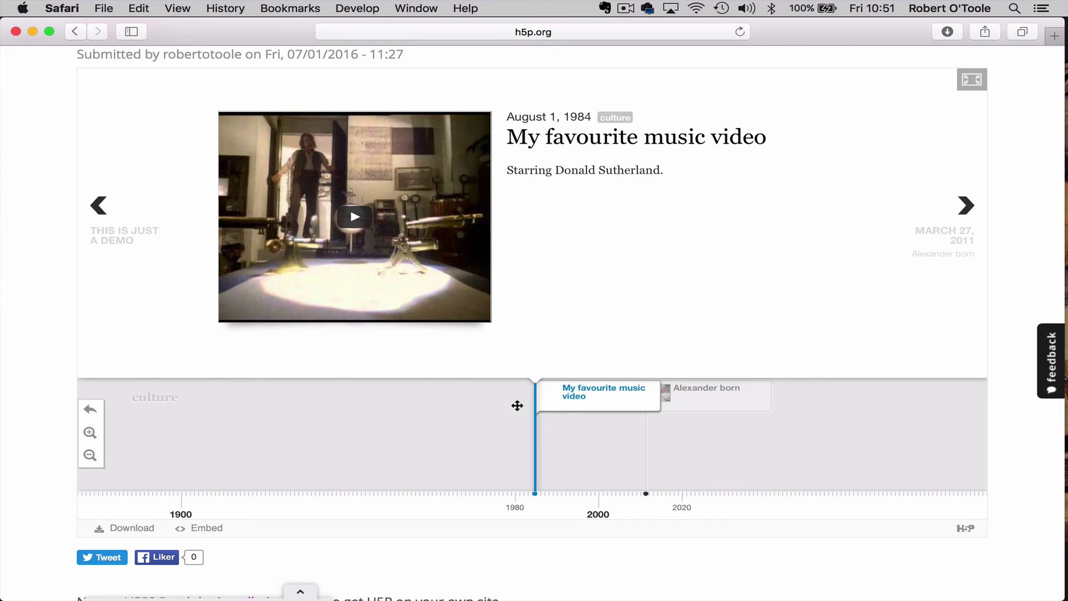
scroll(390, 409, down, 4)
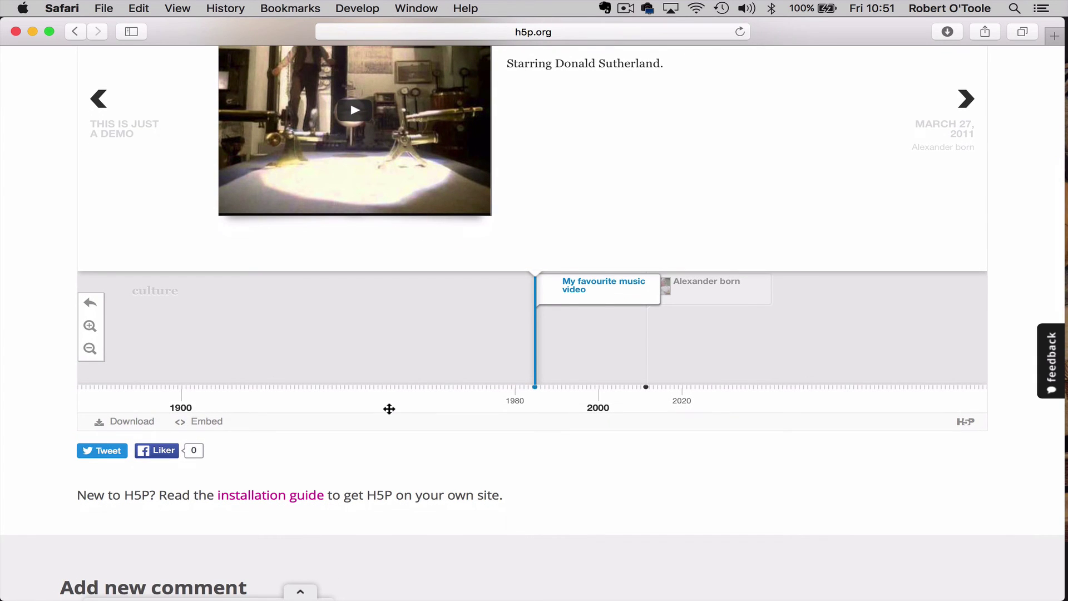
scroll(390, 409, down, 3)
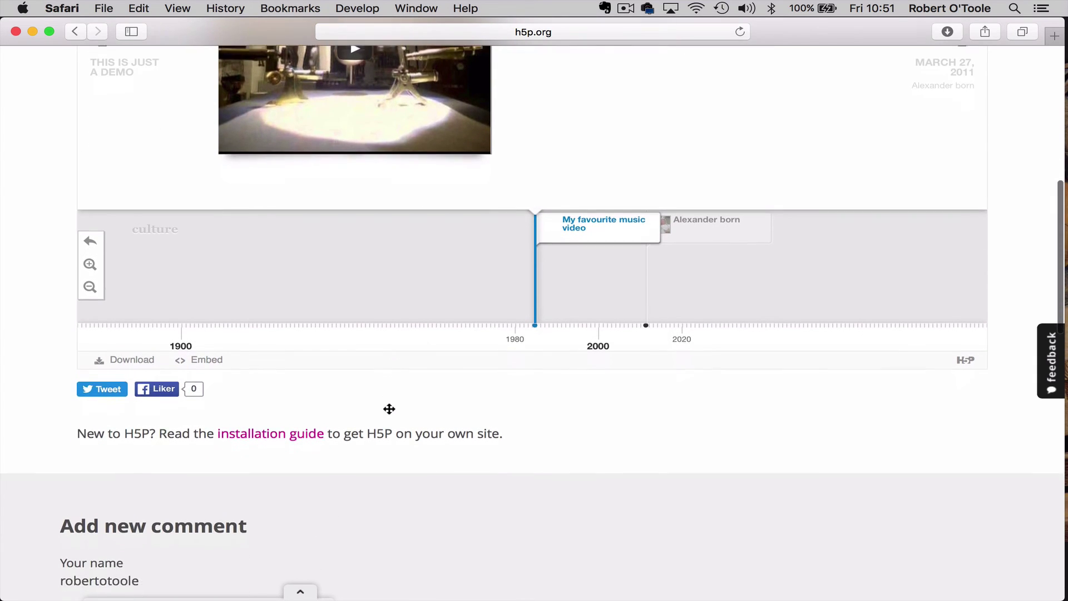
scroll(391, 405, up, 10)
scroll(392, 407, up, 3)
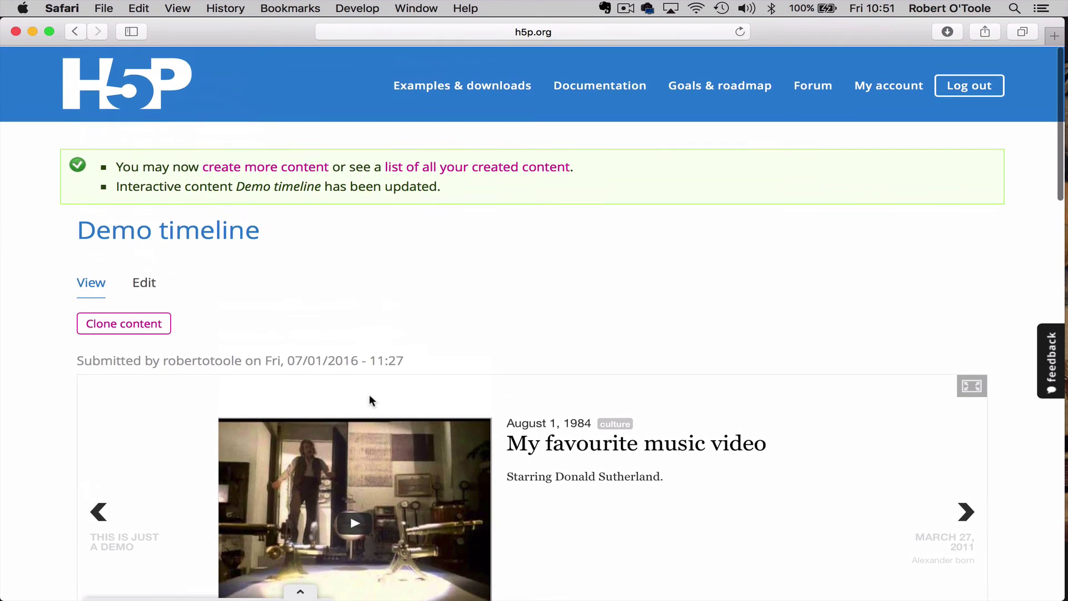
Step: Tag the 2011,03,27 birth event 'children' in the editor and save the timeline
click(142, 283)
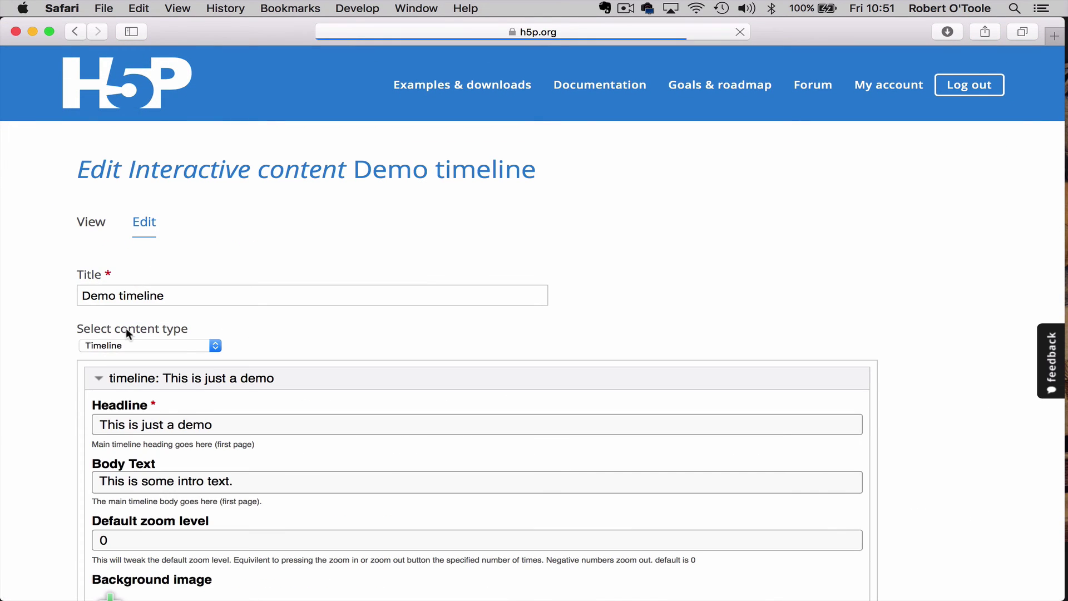
scroll(29, 546, down, 15)
scroll(28, 546, down, 5)
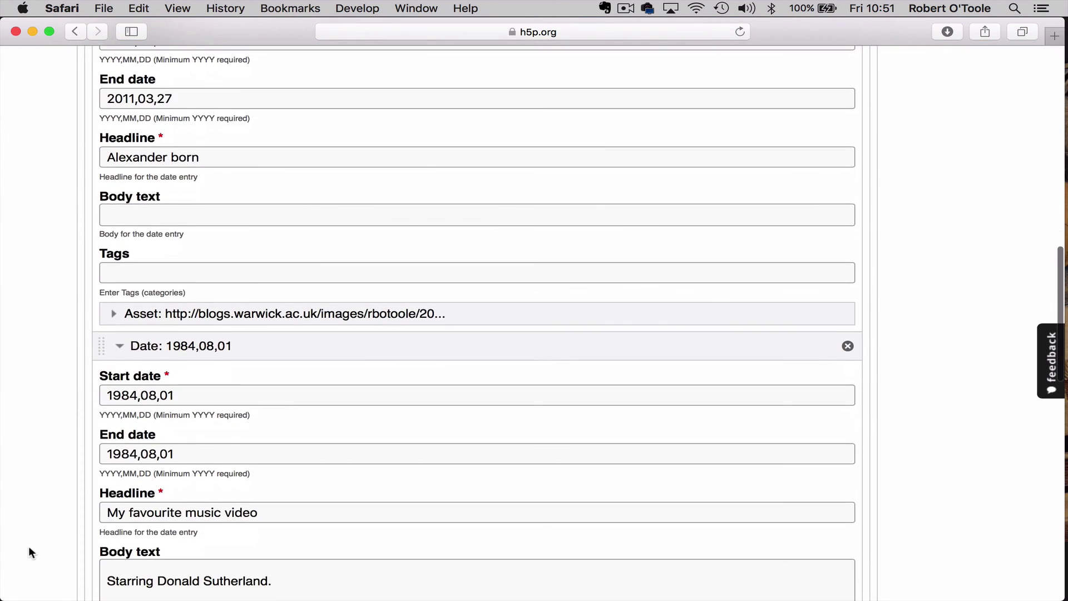
scroll(29, 546, up, 1)
scroll(29, 546, up, 8)
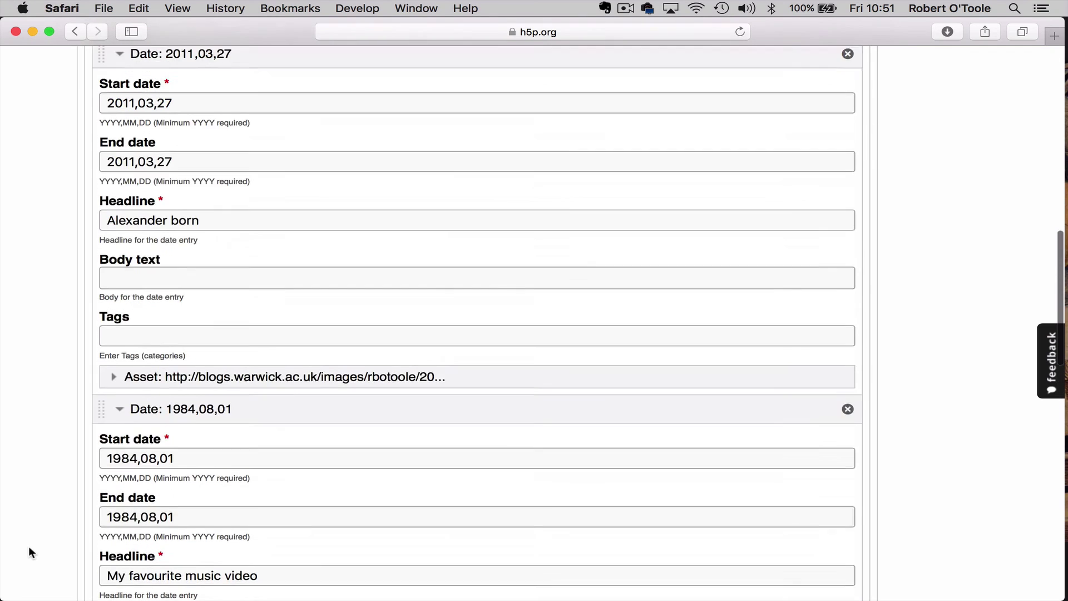
click(194, 358)
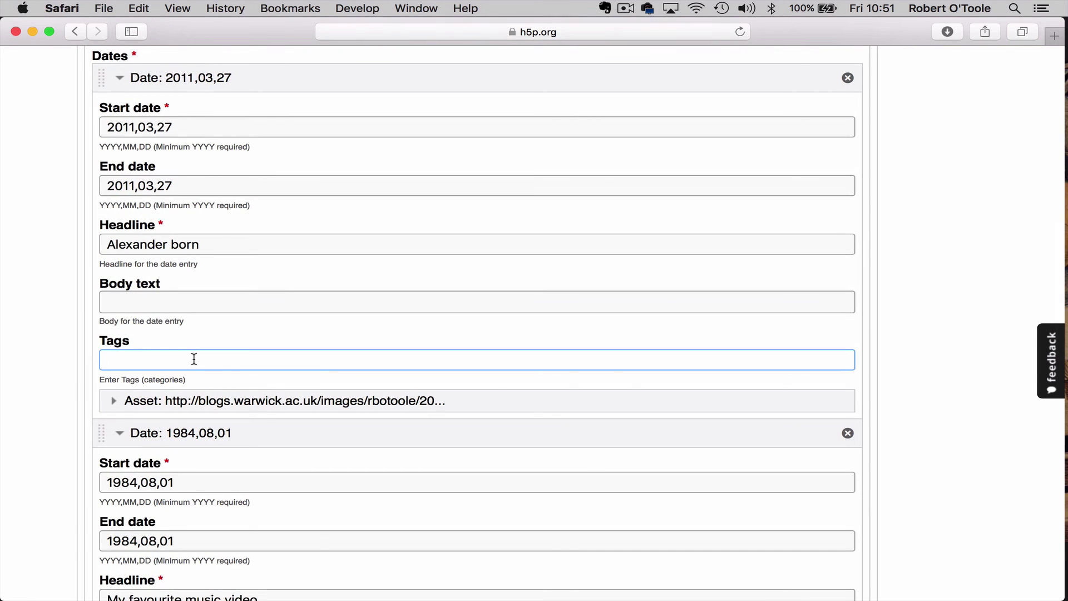
text(children)
scroll(29, 425, down, 15)
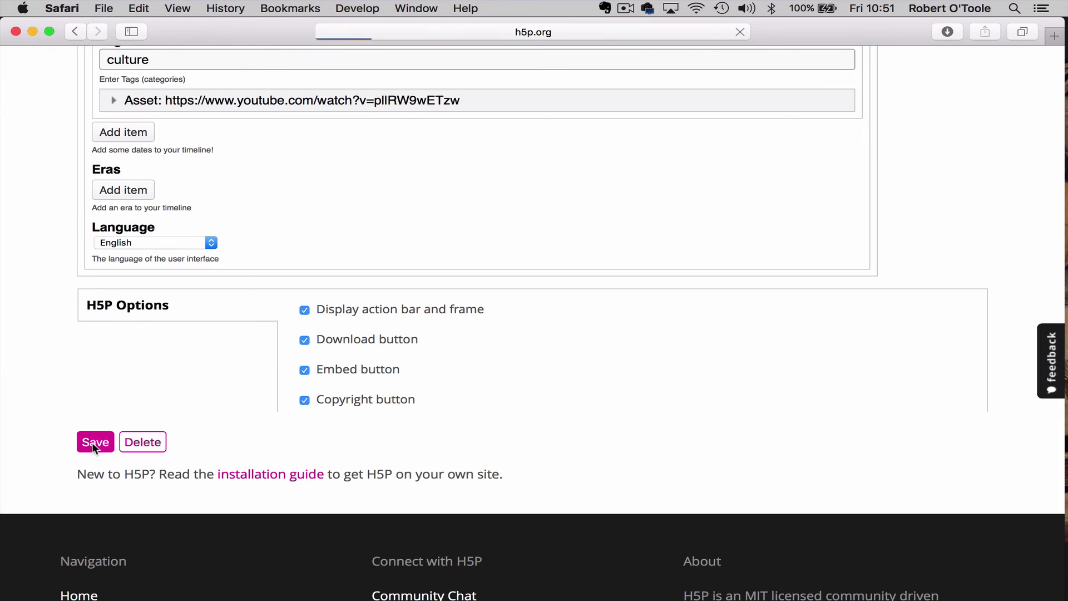
scroll(92, 443, down, 5)
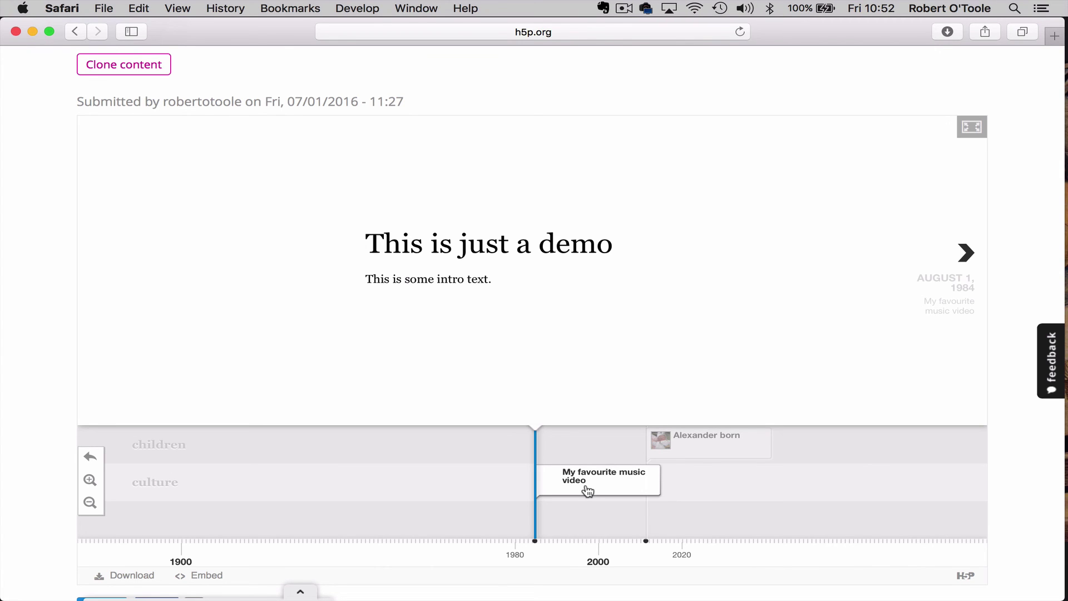
scroll(589, 491, down, 2)
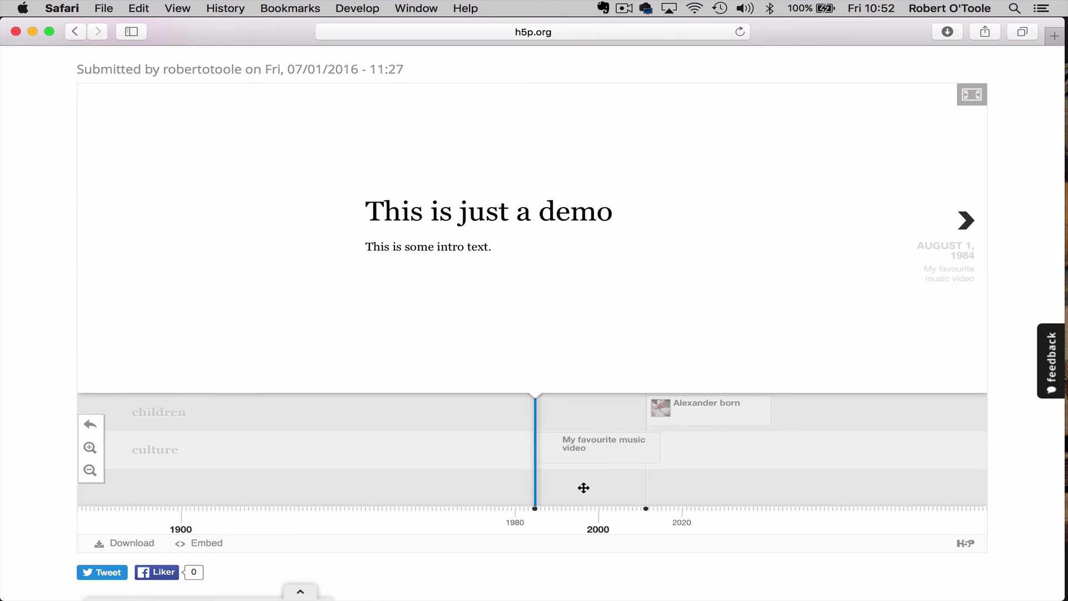
scroll(583, 488, up, 5)
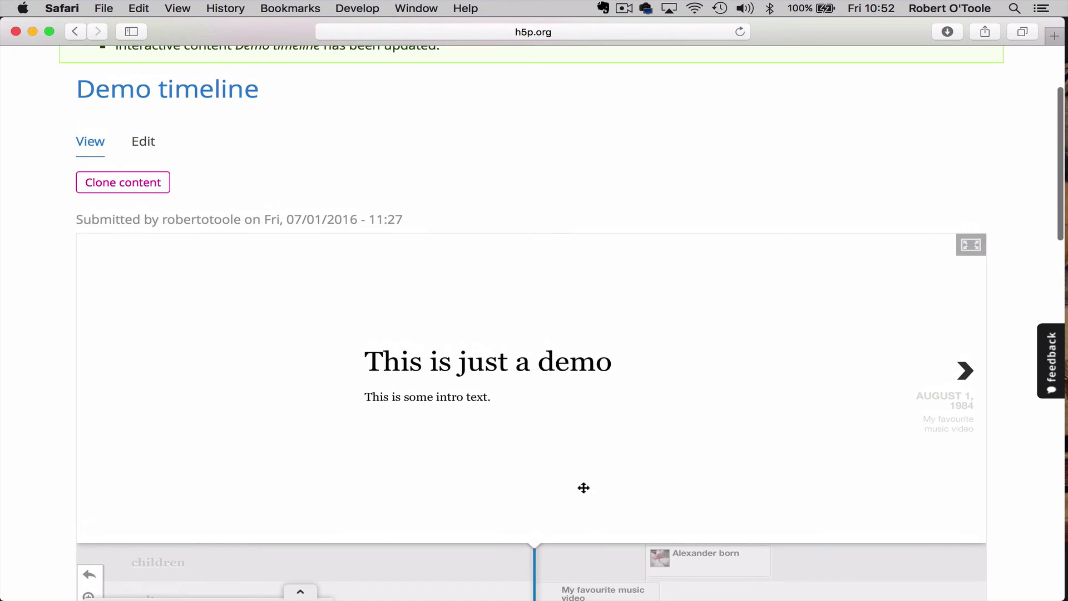
Step: Reopen the Demo timeline's edit form and scroll through its date entries
click(141, 147)
scroll(53, 512, down, 10)
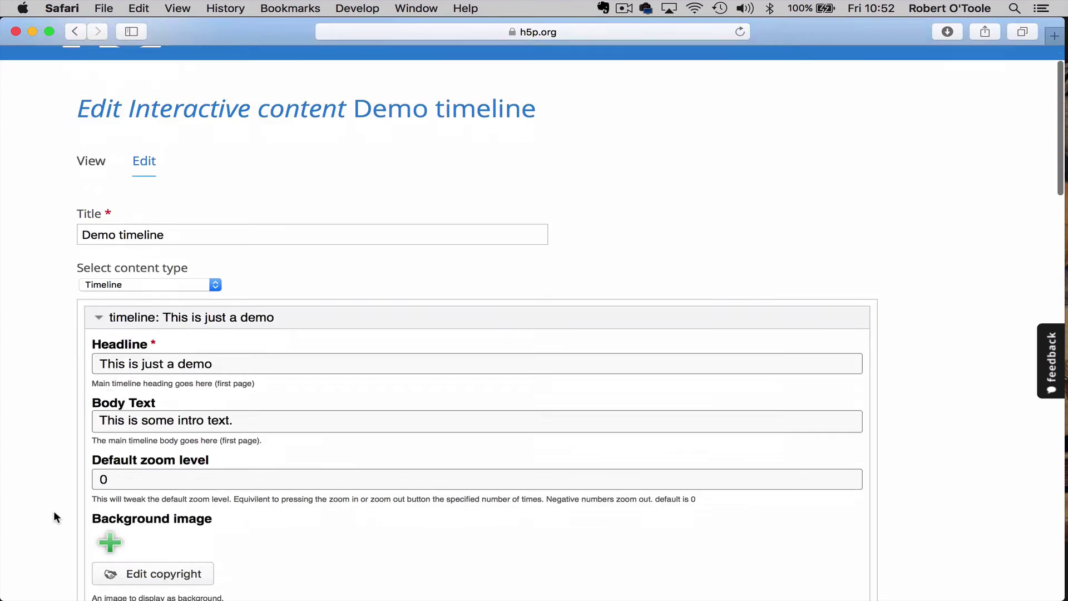
scroll(54, 512, down, 15)
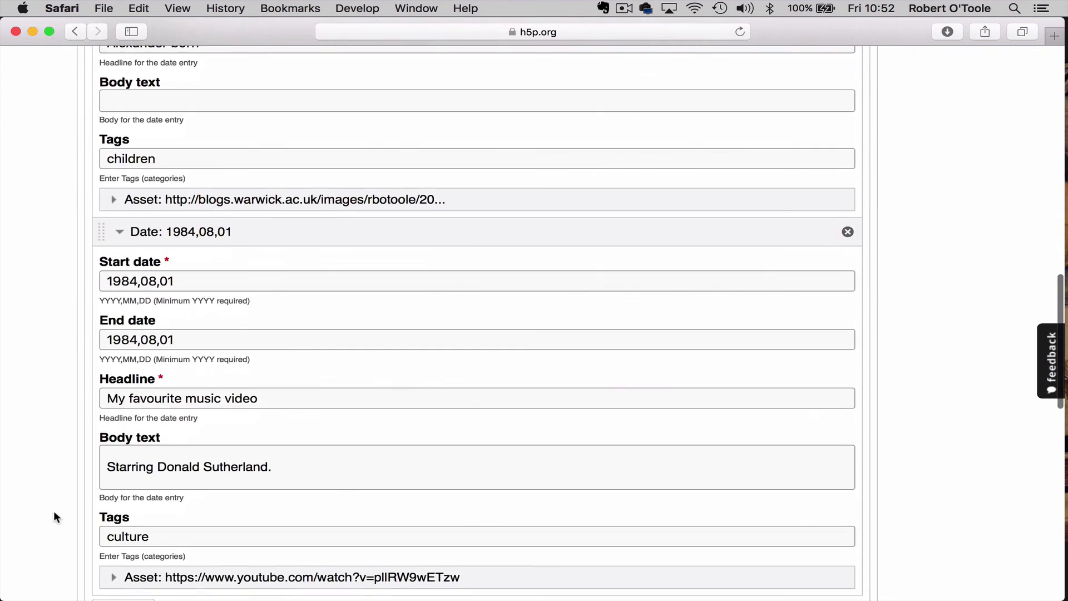
scroll(54, 510, down, 3)
scroll(53, 509, up, 5)
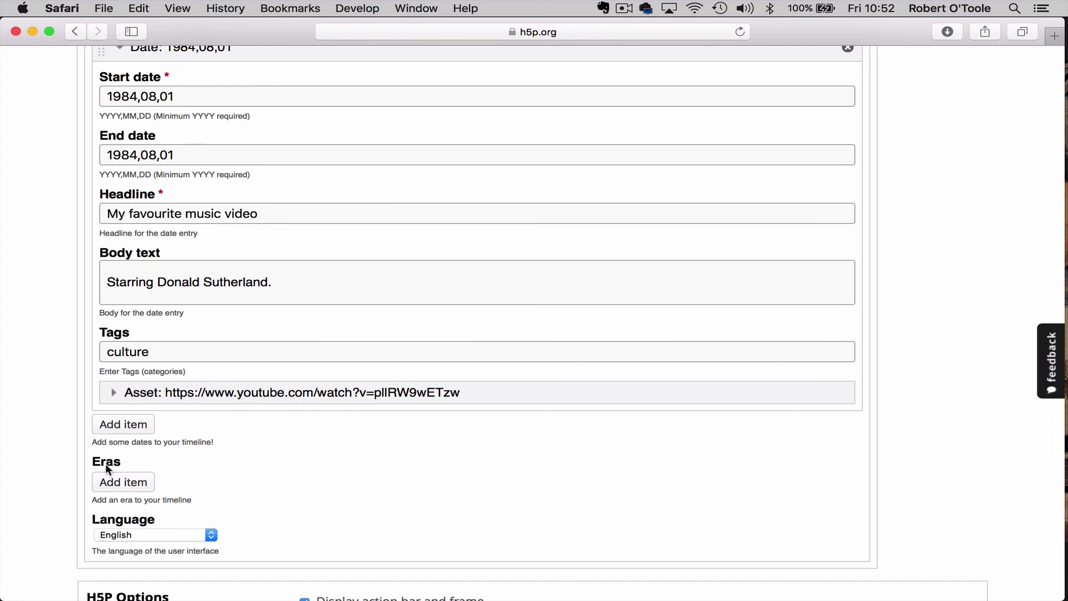
Step: Add a blank Era item under Eras and return to the View tab
click(124, 482)
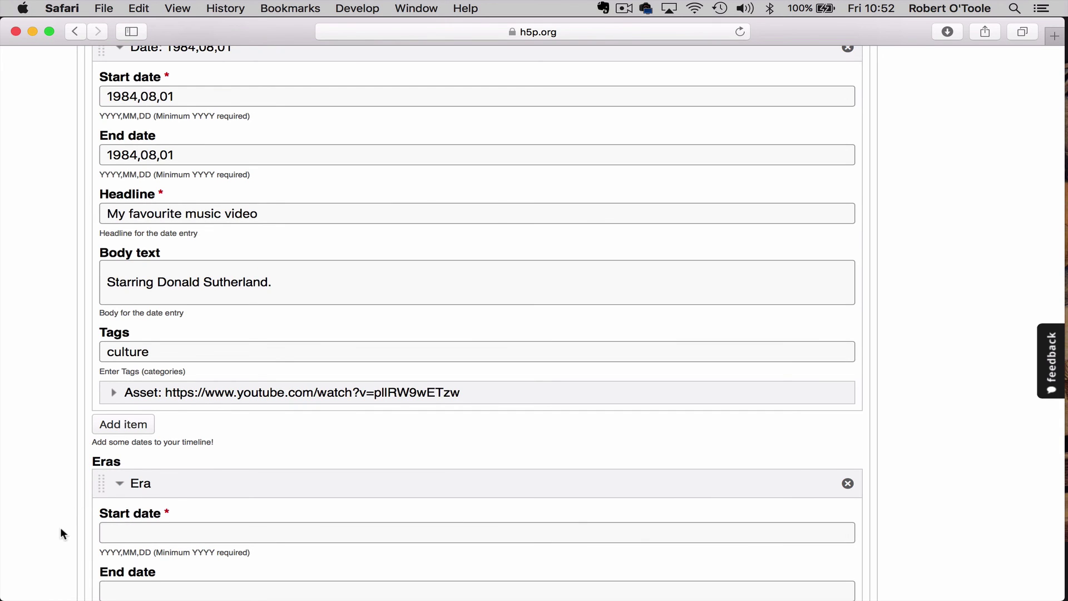
scroll(62, 533, down, 3)
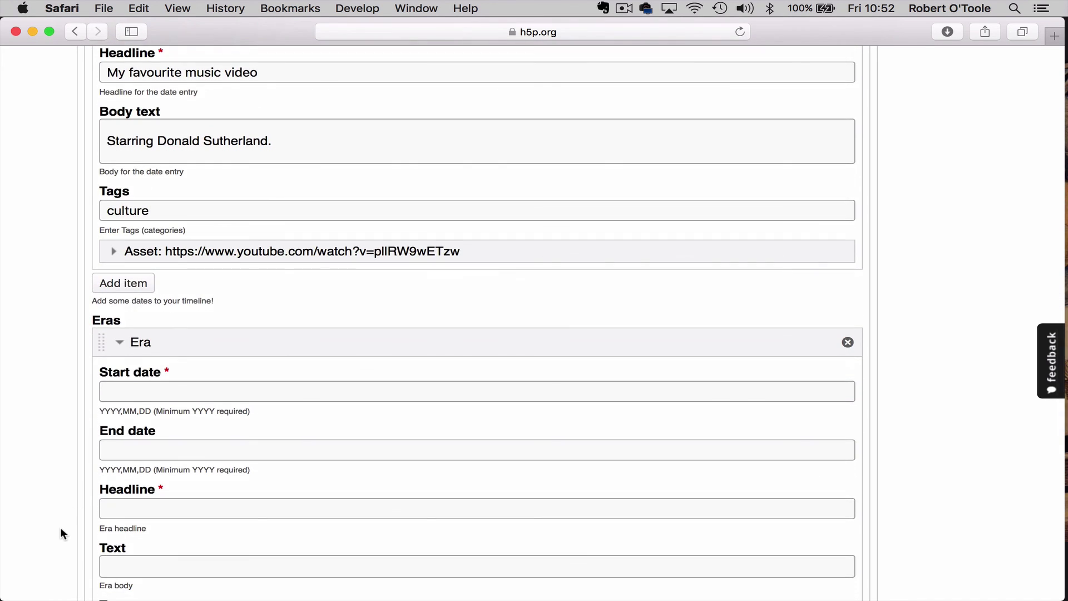
scroll(63, 533, down, 2)
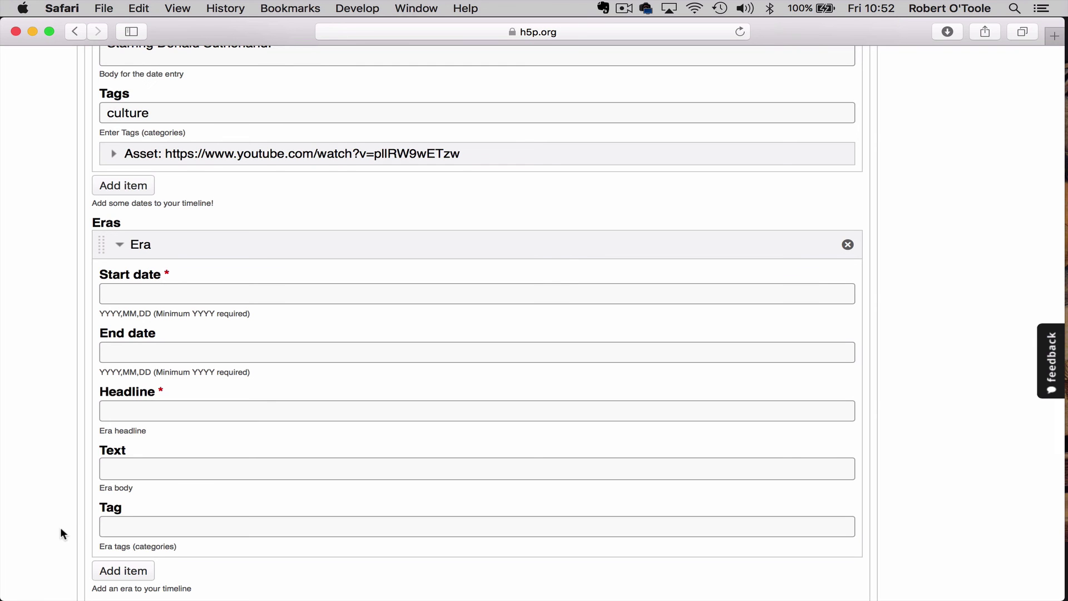
scroll(60, 533, down, 1)
scroll(61, 527, up, 20)
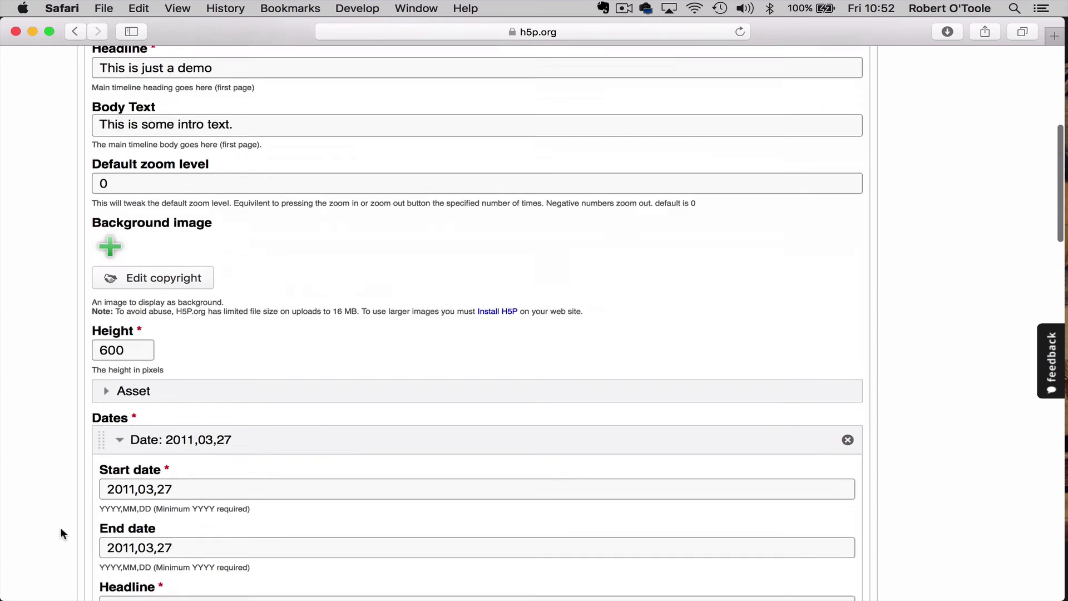
click(93, 229)
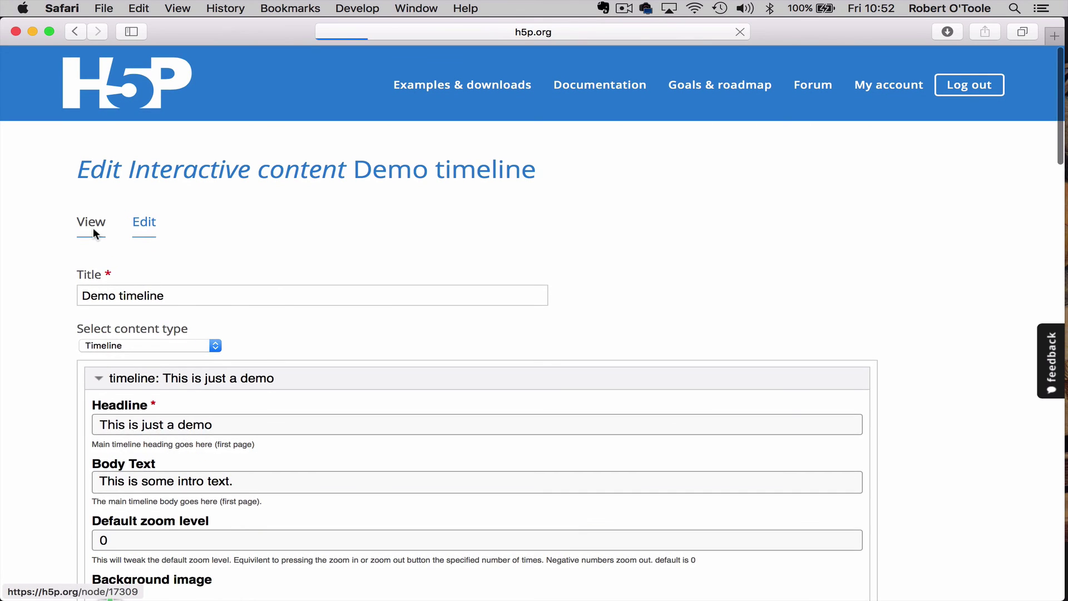
Step: Advance past the 1984 music video to the March 27, 2011 birth slide, then view and close the embed code
scroll(93, 228, down, 5)
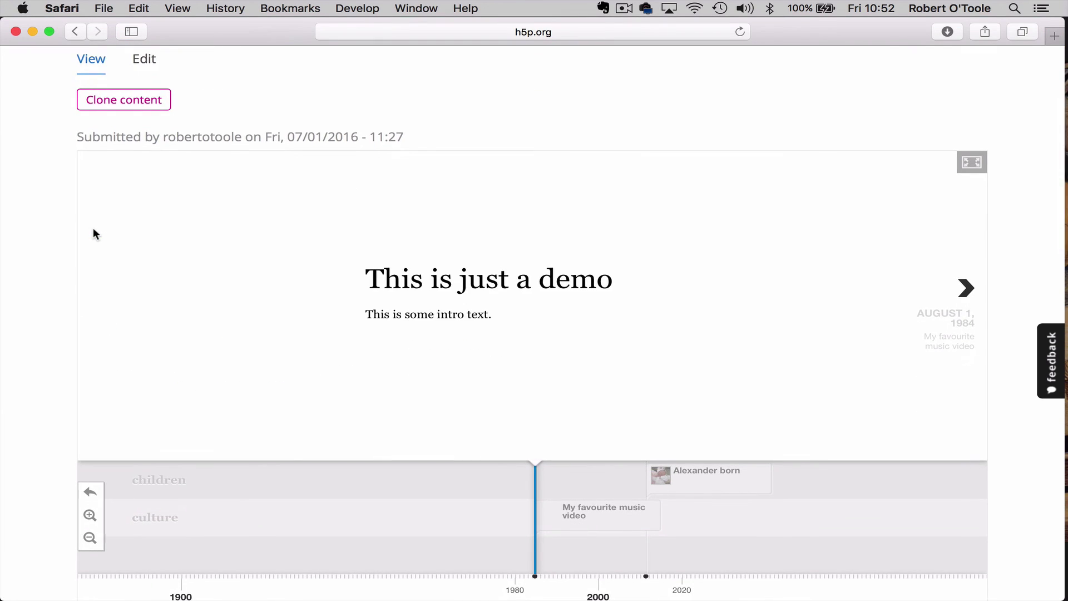
click(965, 213)
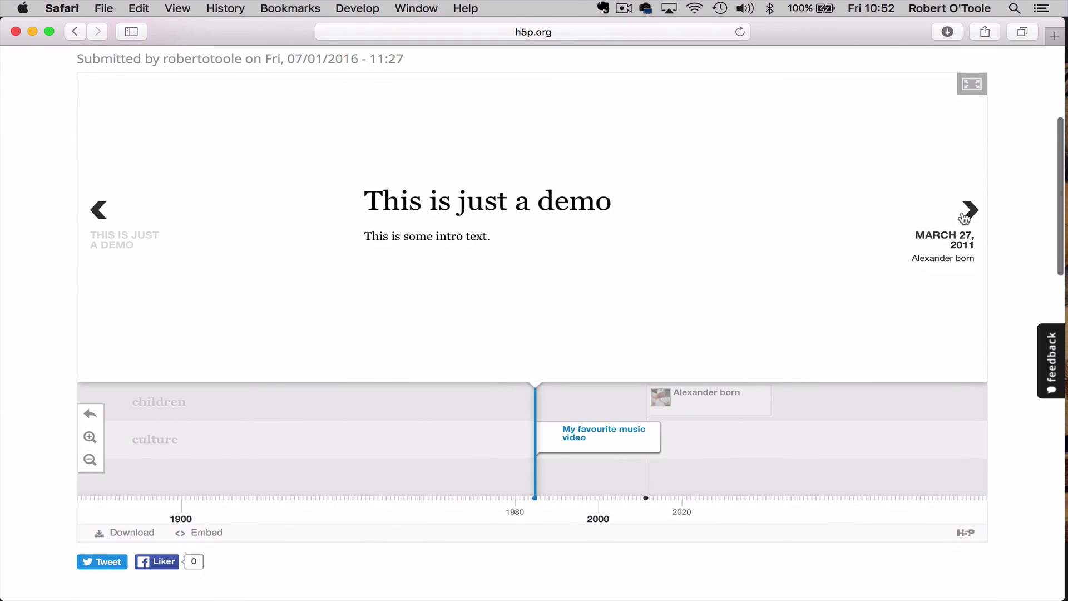
click(967, 211)
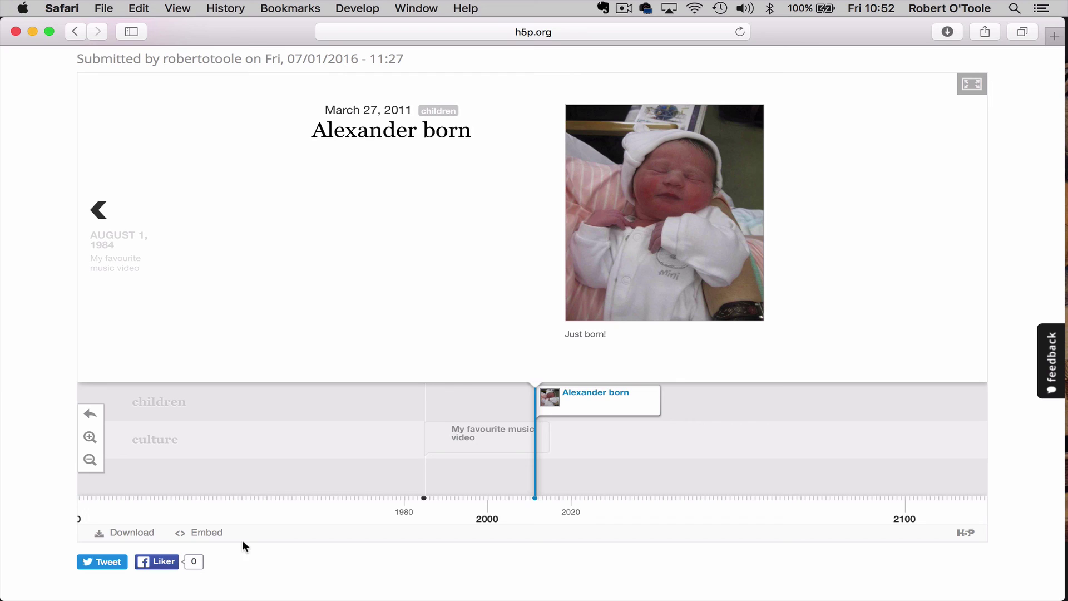
click(213, 537)
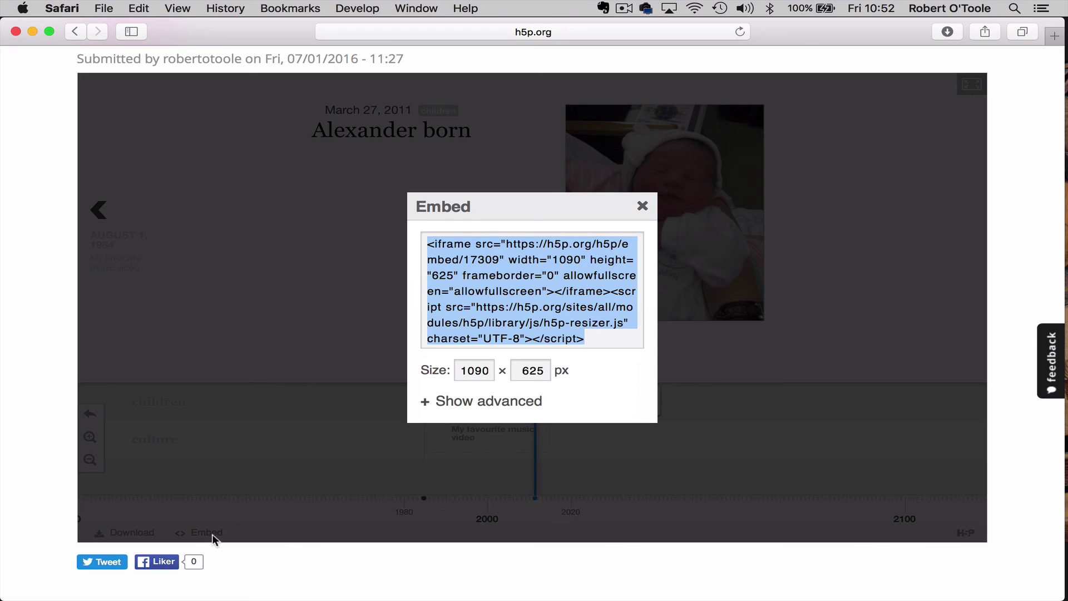
click(642, 206)
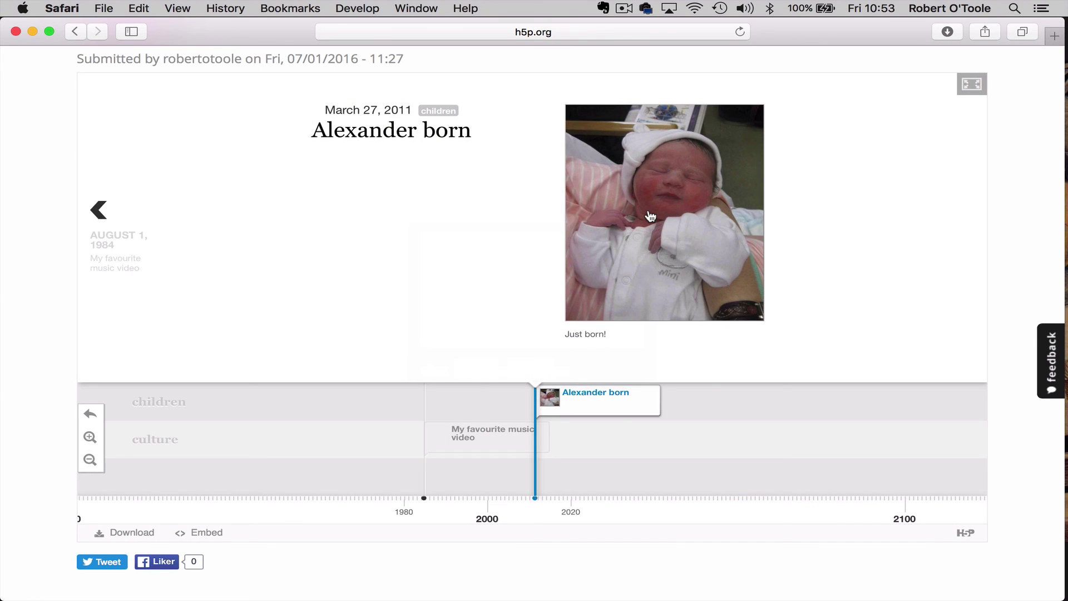